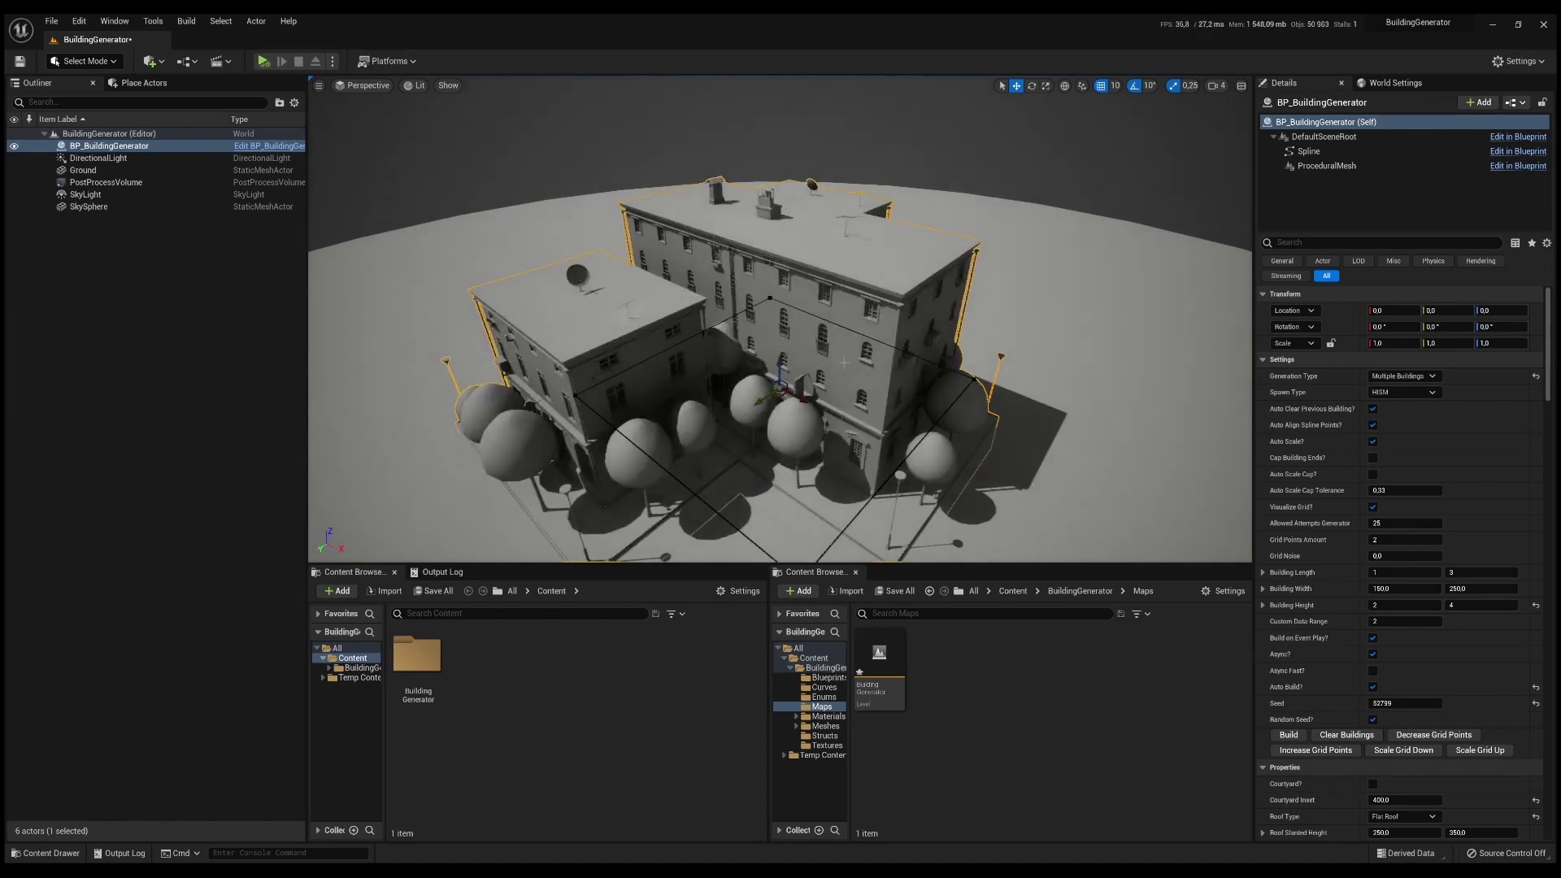
- Set the building generator's Generation Type to Single Building and check the resulting building in the viewport
{"action": "scroll", "coordinate": [780, 319], "scroll_direction": "down", "scroll_amount": 5}
{"action": "mouse_move", "coordinate": [780, 319]}
{"action": "left_mouse_down", "text": "alt"}
{"action": "mouse_move", "coordinate": [683, 406]}
{"action": "mouse_move", "coordinate": [776, 330]}
{"action": "left_mouse_up", "text": "alt"}
{"action": "left_click", "coordinate": [1433, 377]}
{"action": "left_click", "coordinate": [1407, 392]}
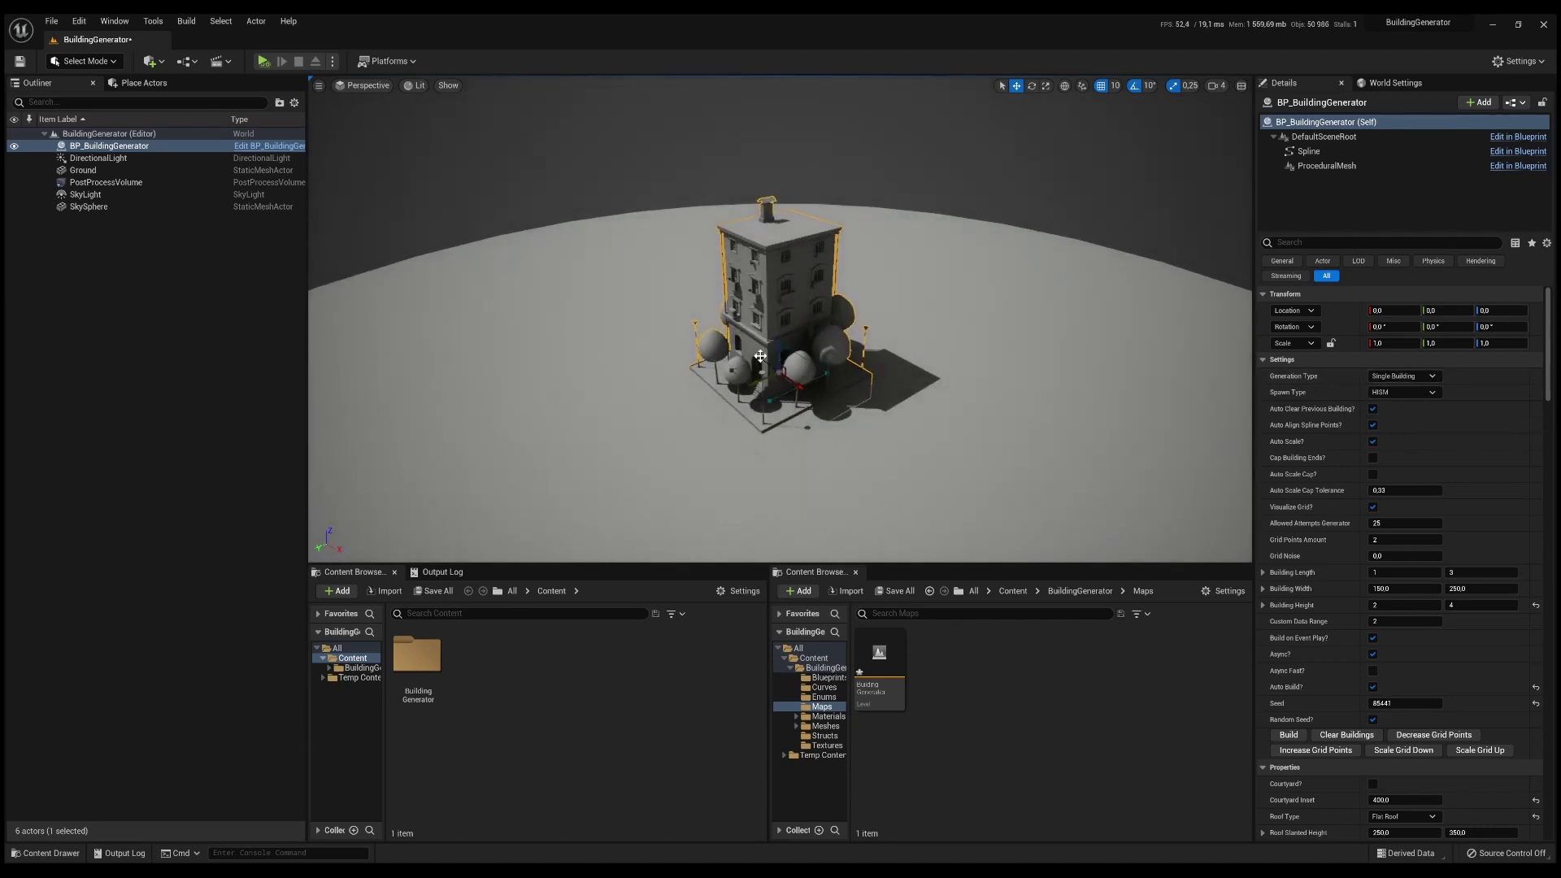
{"action": "left_click_drag", "start_coordinate": [779, 373], "coordinate": [736, 388]}
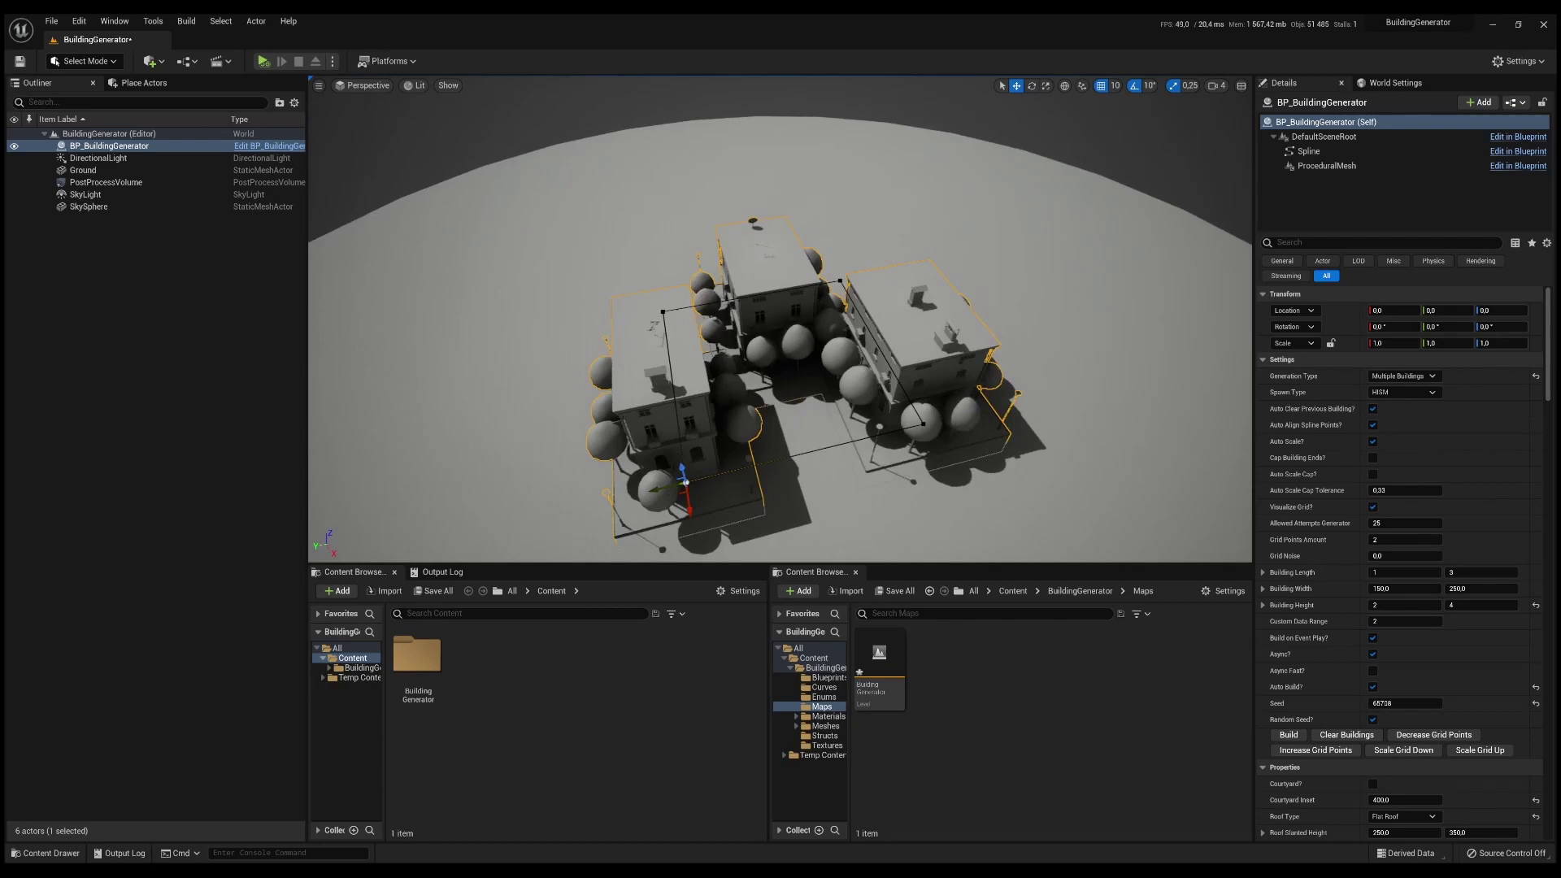
- Set the generator's Generation Type to Free Form Single Building and inspect the generated shape from several sides
{"action": "left_click_drag", "start_coordinate": [780, 341], "coordinate": [521, 268], "text": "alt"}
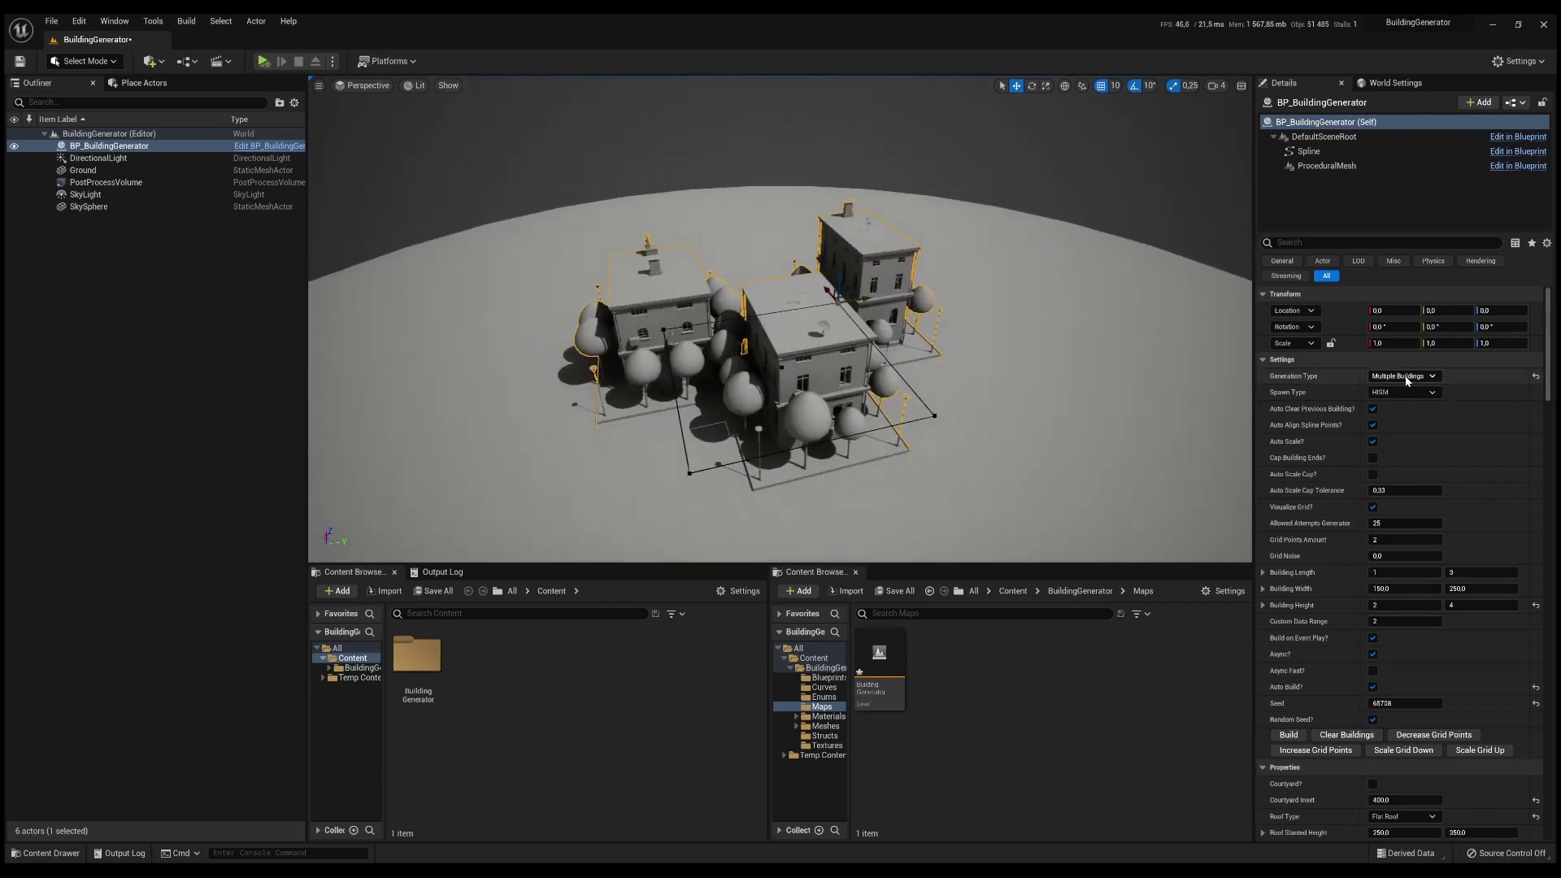
{"action": "key", "text": "ctrl+y"}
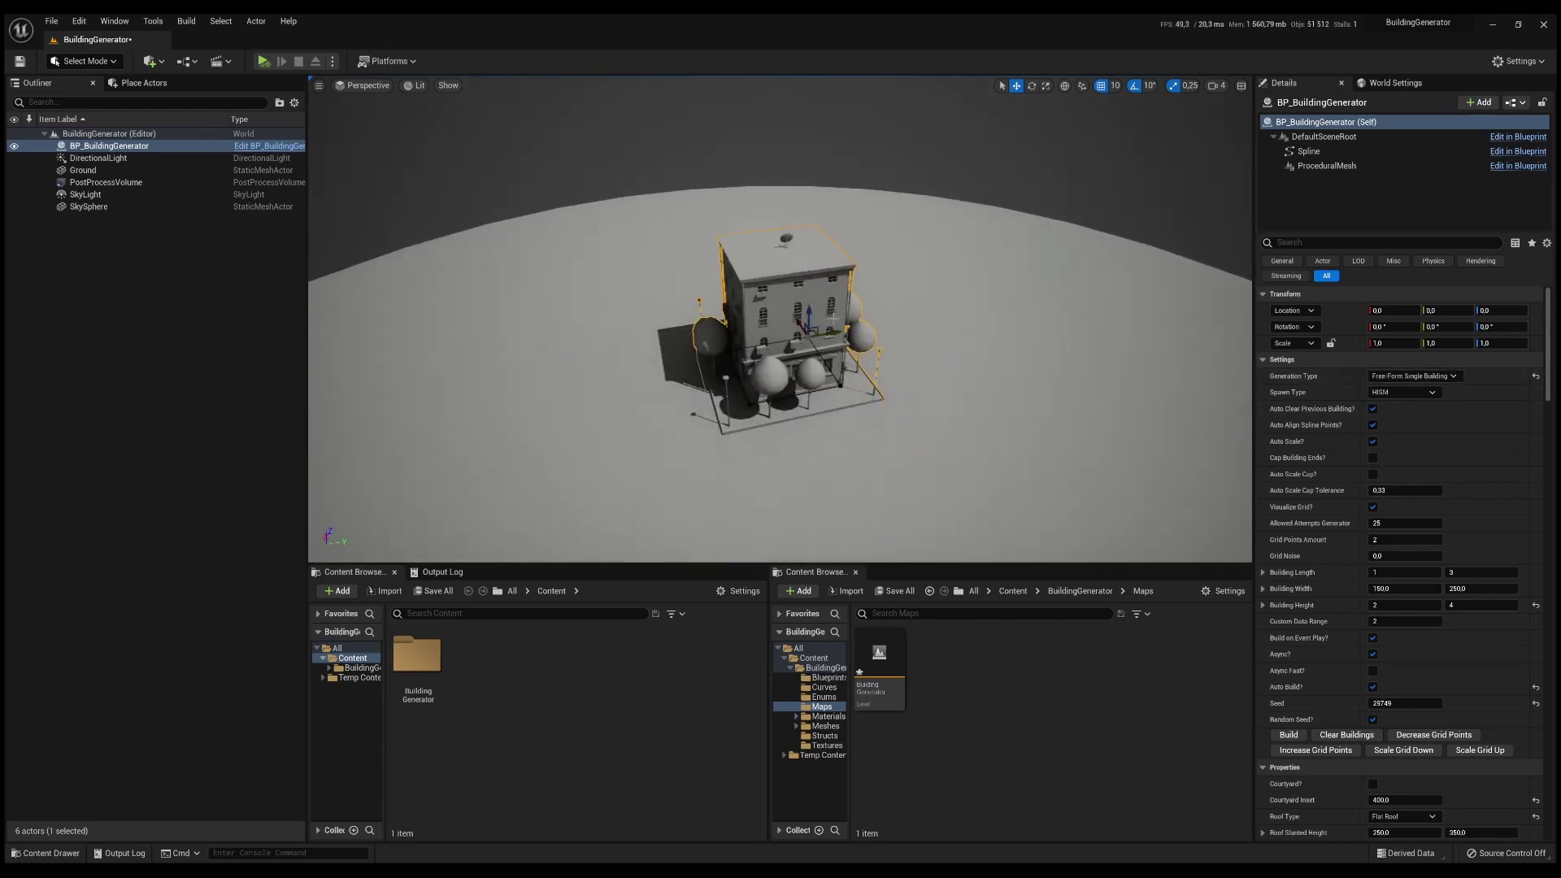
{"action": "key", "text": "f"}
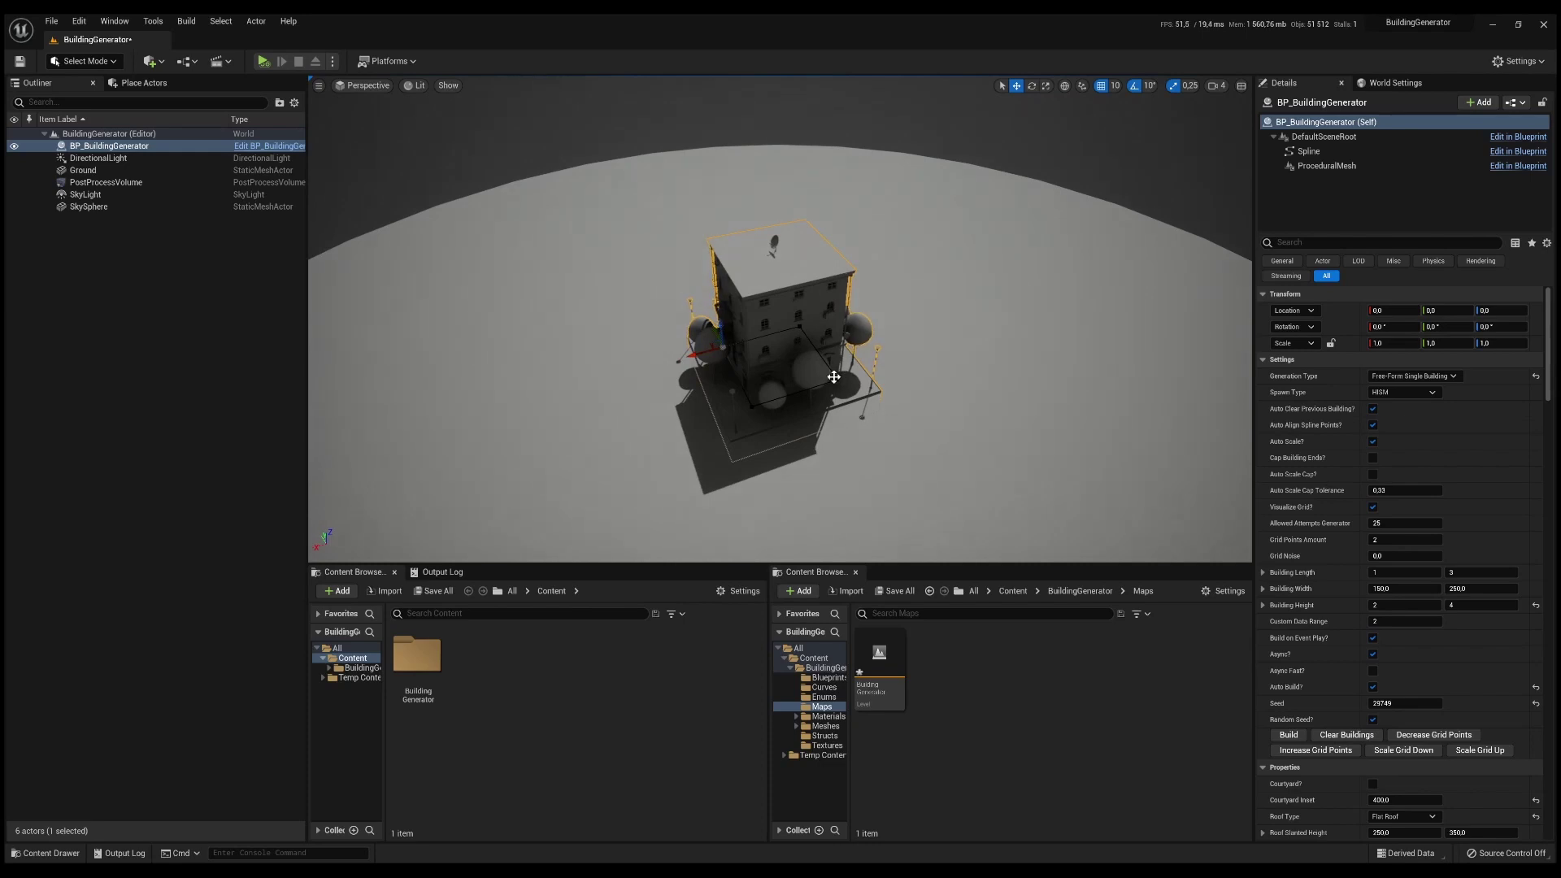
{"action": "left_click_drag", "start_coordinate": [828, 376], "coordinate": [755, 320]}
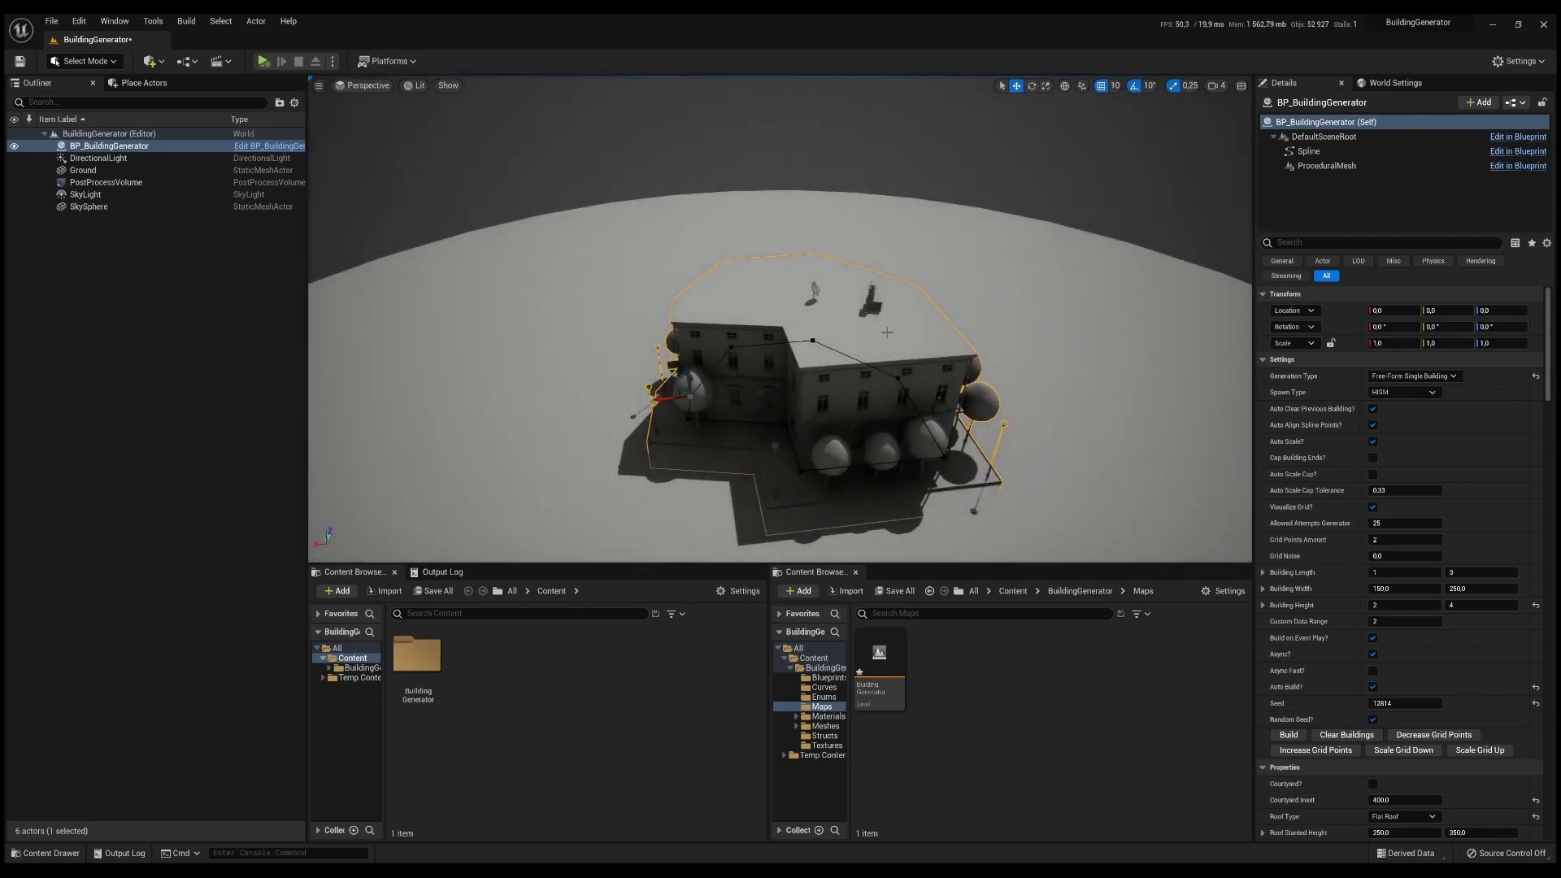
{"action": "left_click_drag", "start_coordinate": [1163, 415], "coordinate": [1220, 407], "text": "alt"}
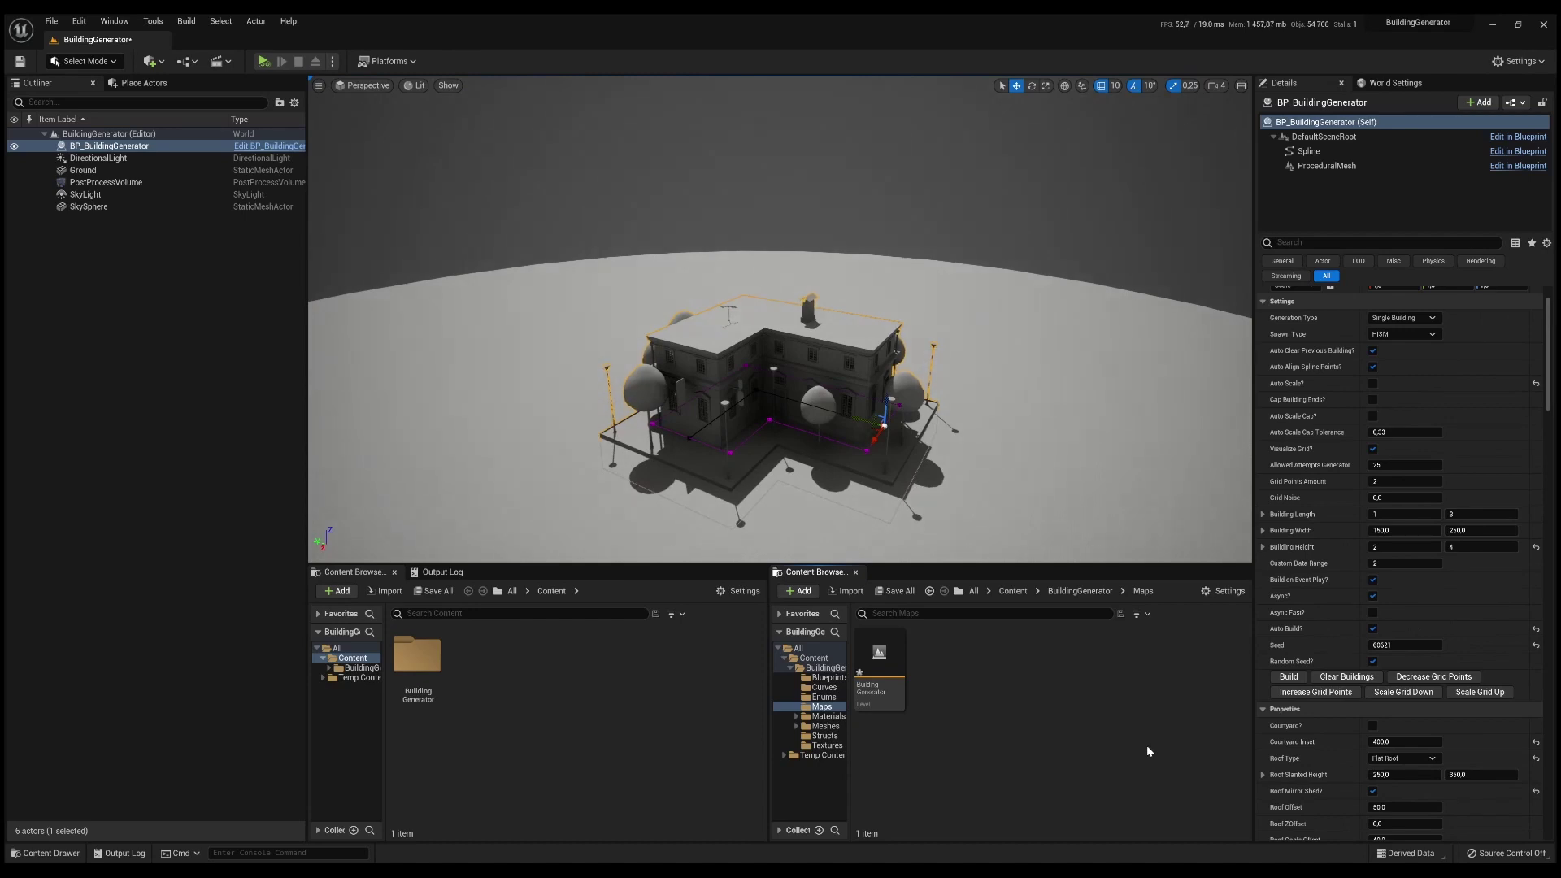
- Set the generator's Roof Type to Hip Roof
{"action": "scroll", "coordinate": [1438, 641], "scroll_direction": "down", "scroll_amount": 5}
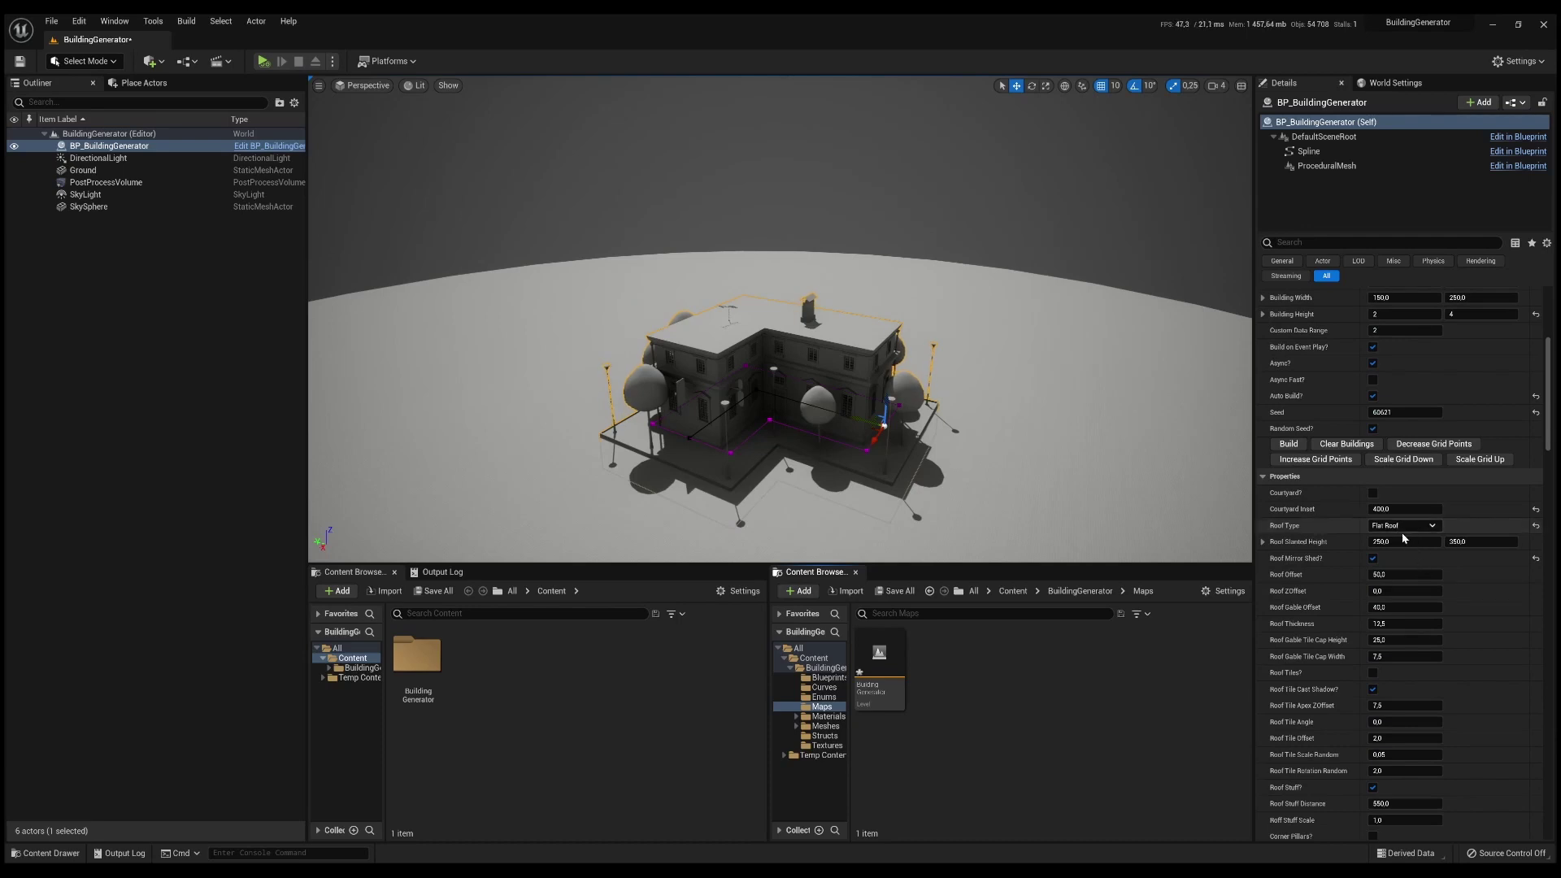
{"action": "left_click", "coordinate": [1404, 529]}
{"action": "left_click", "coordinate": [1406, 549]}
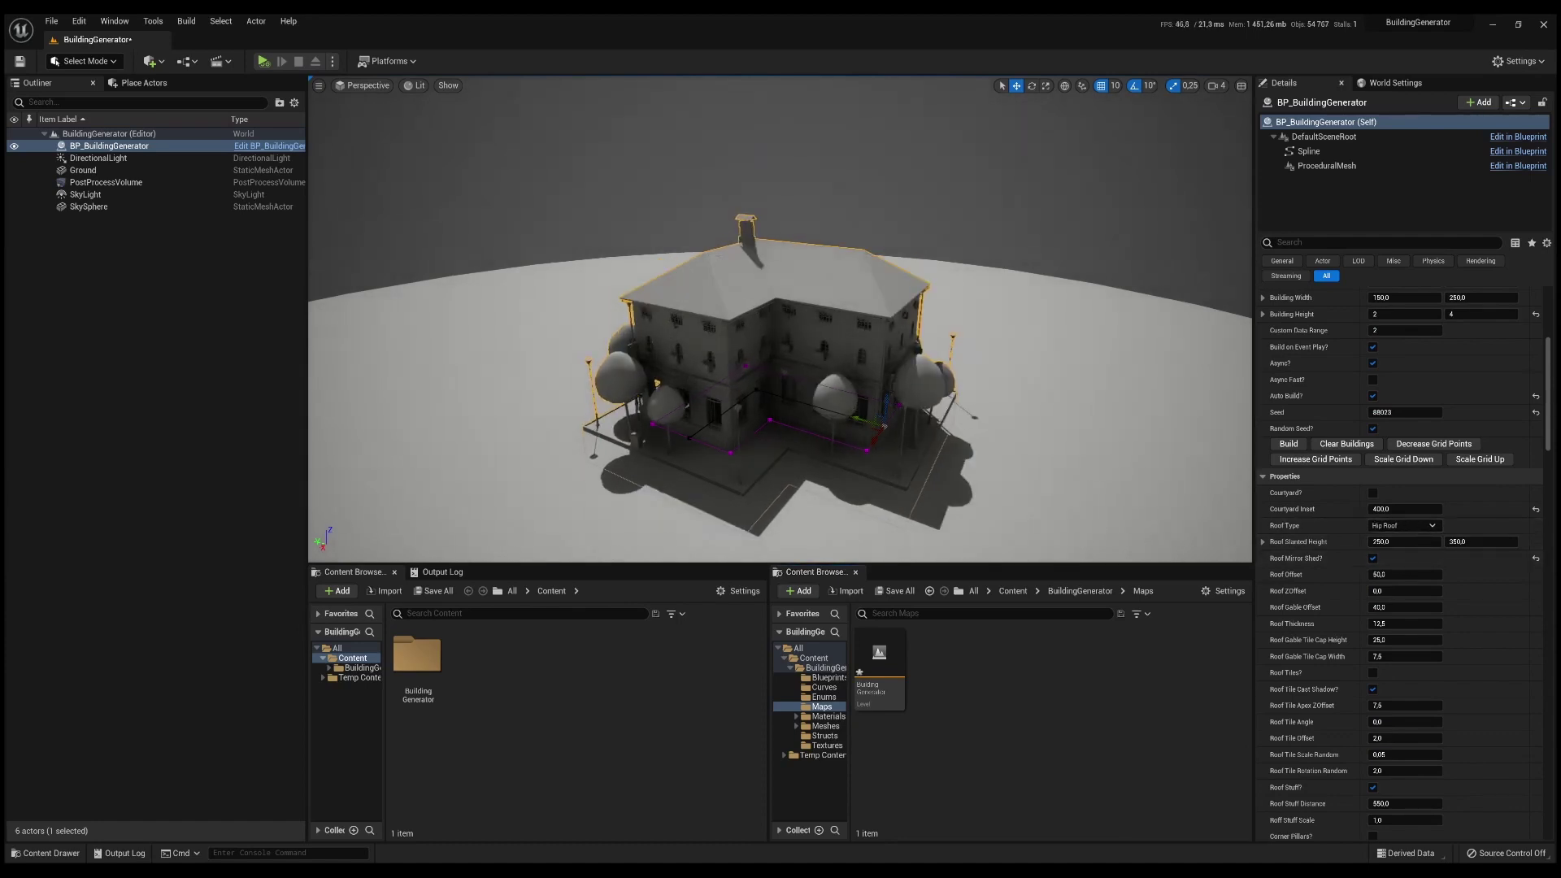
{"action": "left_click_drag", "start_coordinate": [754, 304], "coordinate": [920, 385], "text": "alt"}
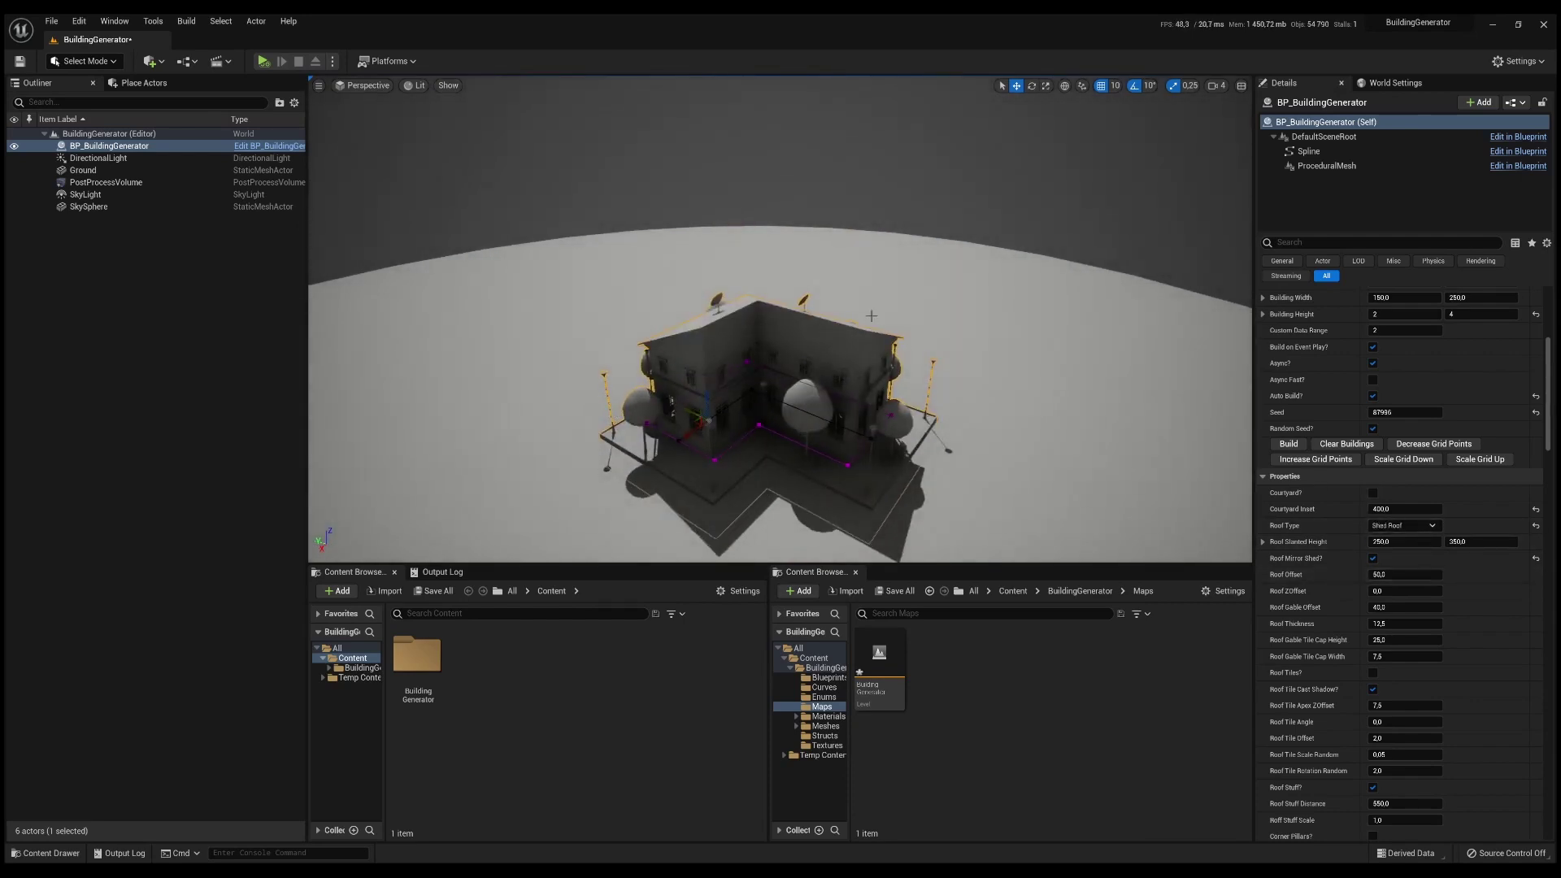
- Switch Roof Mirror Shed off and back on to compare the two slope directions of the shed roof
{"action": "left_click_drag", "start_coordinate": [781, 366], "coordinate": [1139, 329], "text": "alt"}
{"action": "right_click_drag", "start_coordinate": [894, 366], "coordinate": [943, 362]}
{"action": "left_click", "coordinate": [1373, 559]}
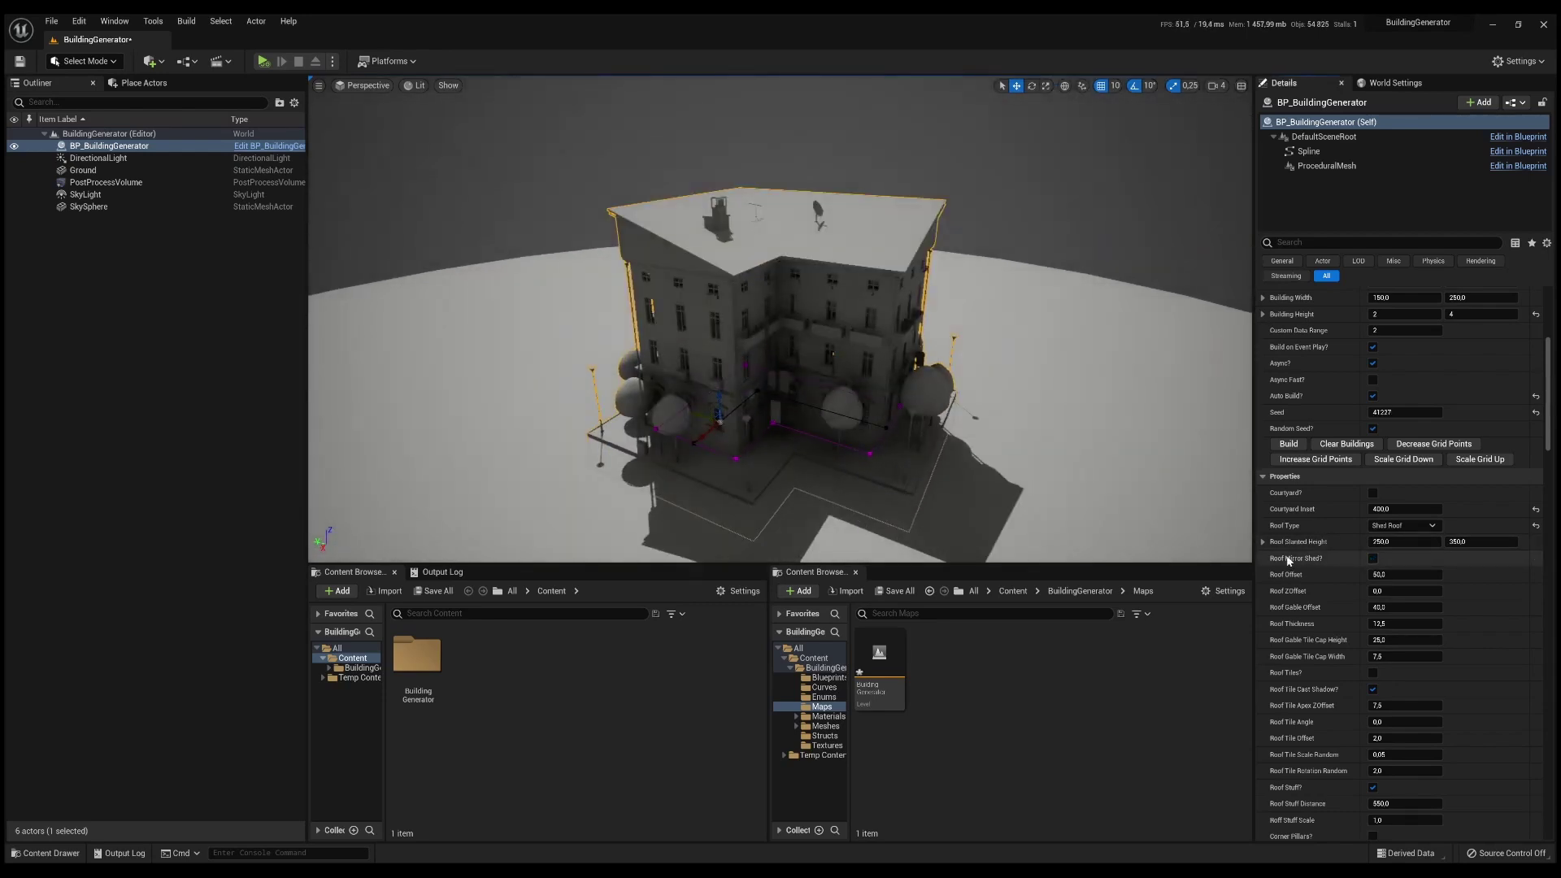
{"action": "left_click", "coordinate": [1373, 559]}
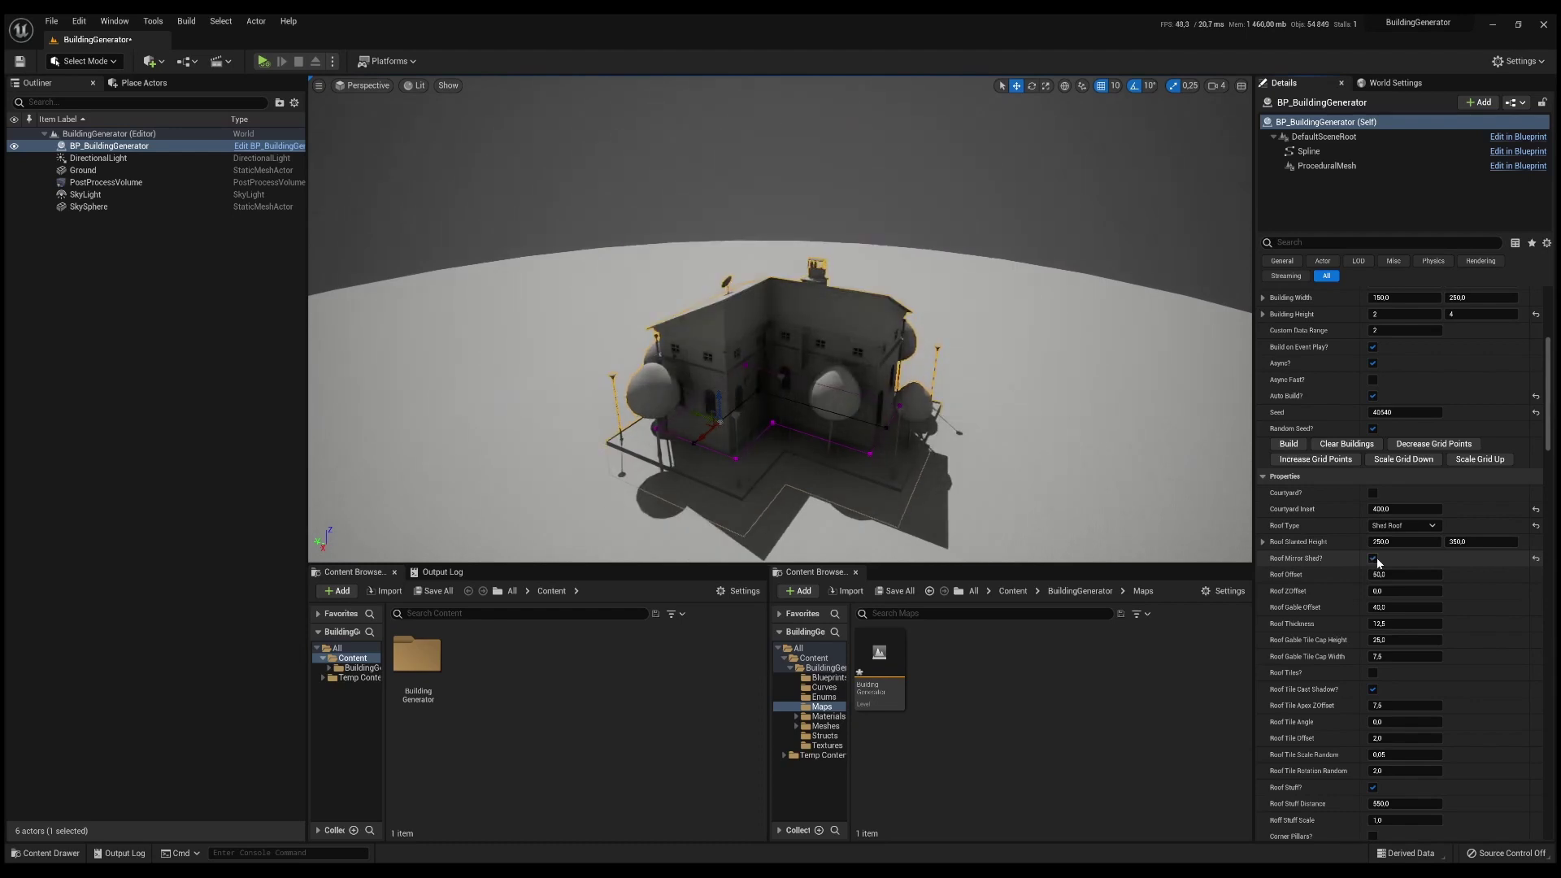
{"action": "left_click_drag", "start_coordinate": [1242, 458], "coordinate": [1089, 458], "text": "alt"}
{"action": "right_click_drag", "start_coordinate": [886, 366], "coordinate": [894, 366]}
- Change the minimum Roof Slanted Height of the shed roof
{"action": "left_click", "coordinate": [1412, 541]}
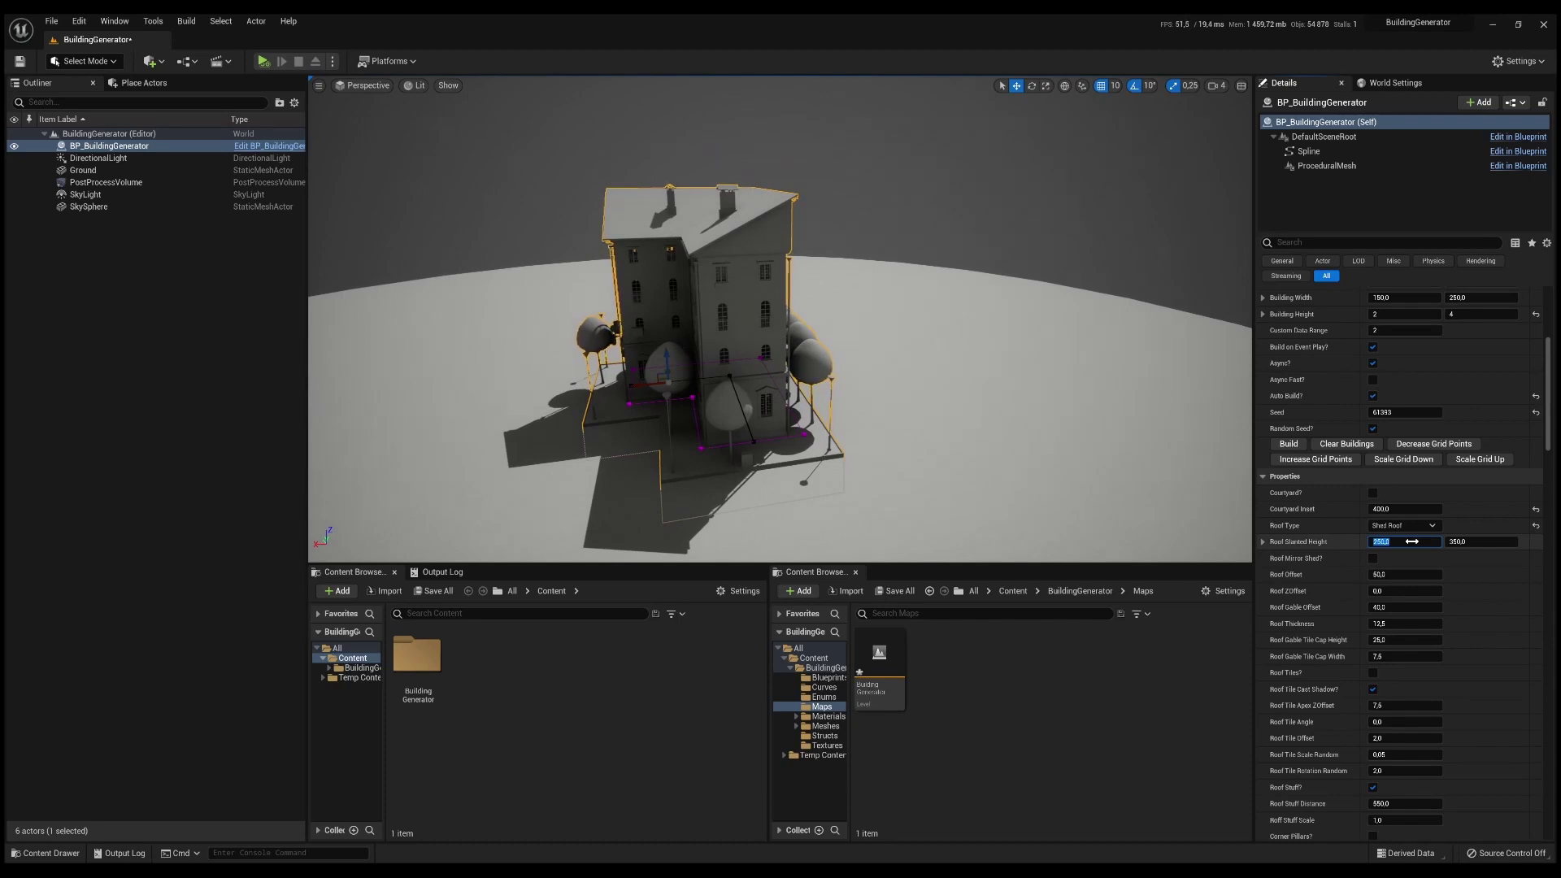
{"action": "type", "text": "5"}
{"action": "key", "text": "Return"}
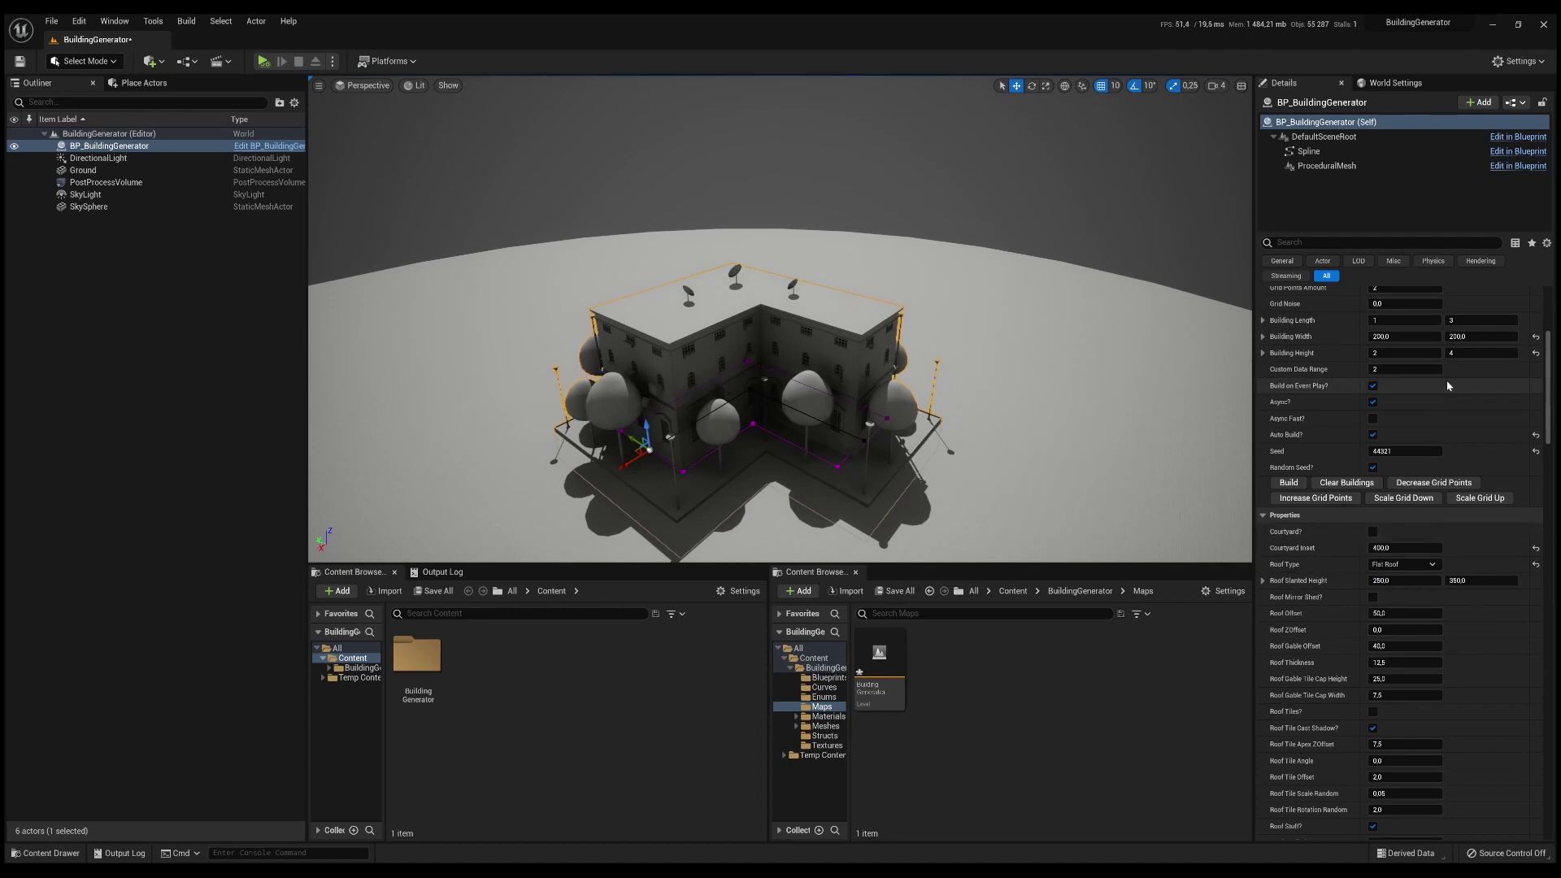
- Set both the minimum and maximum Building Width to 350
{"action": "left_click_drag", "start_coordinate": [764, 395], "coordinate": [769, 389], "text": "alt"}
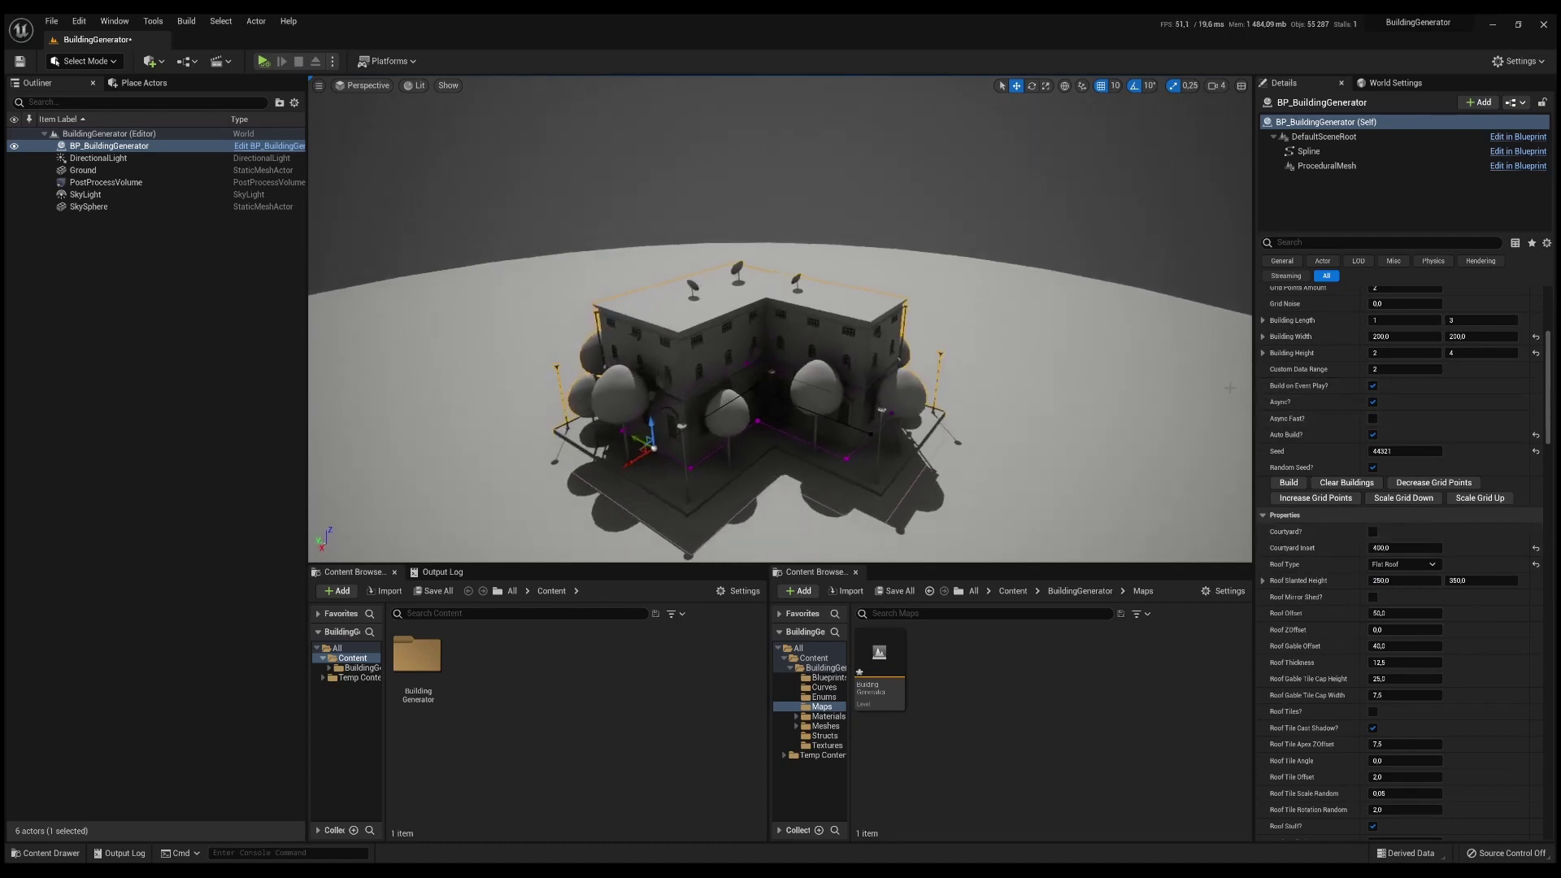
{"action": "left_click", "coordinate": [1409, 336]}
{"action": "key", "text": "Tab"}
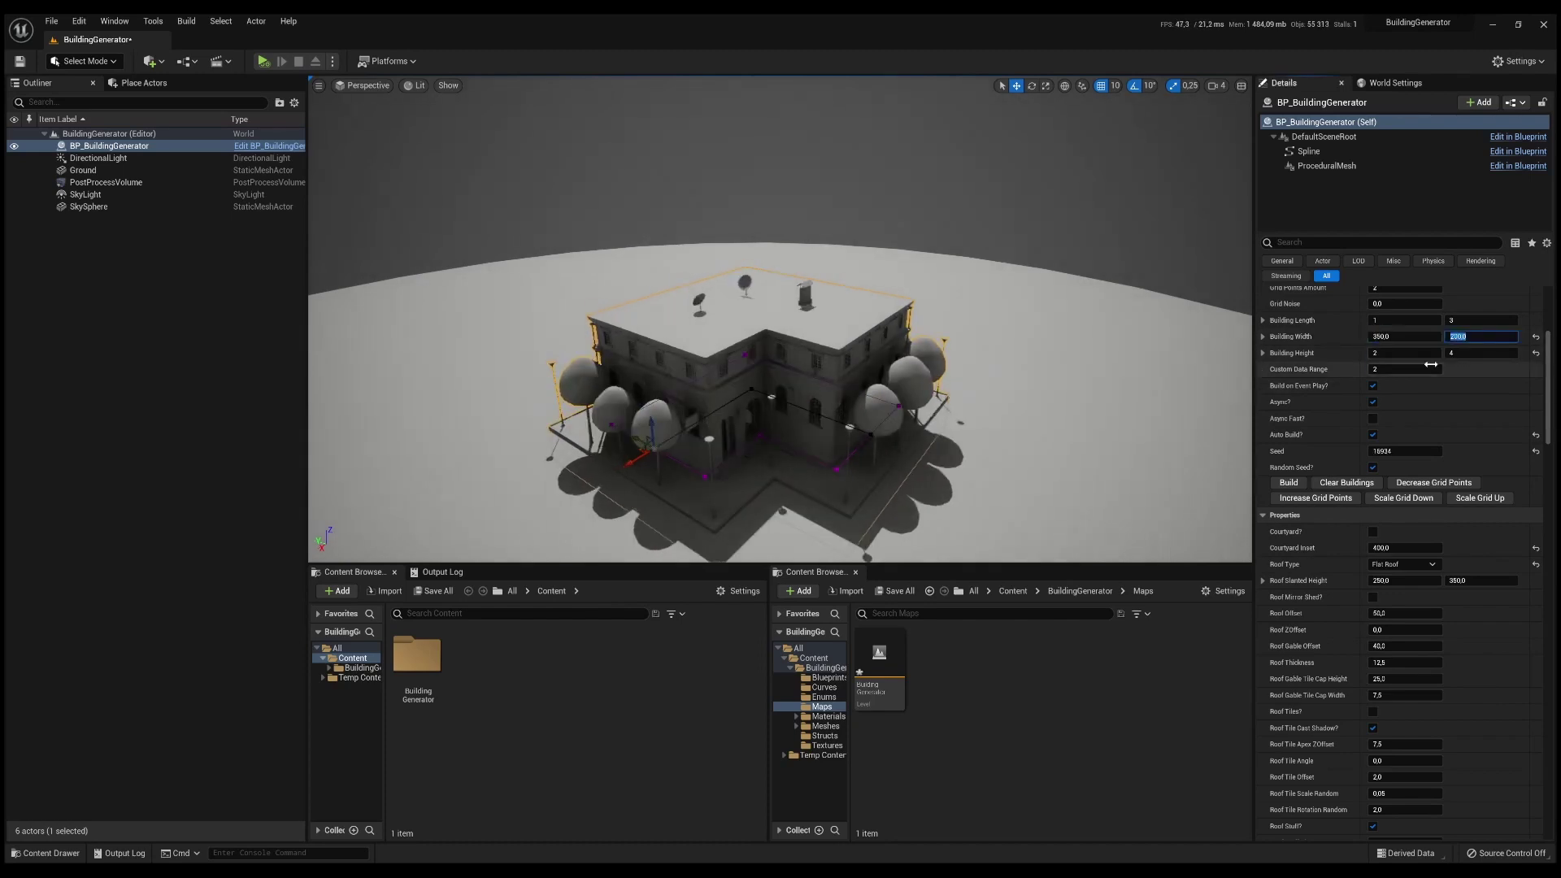
{"action": "key", "text": "Return"}
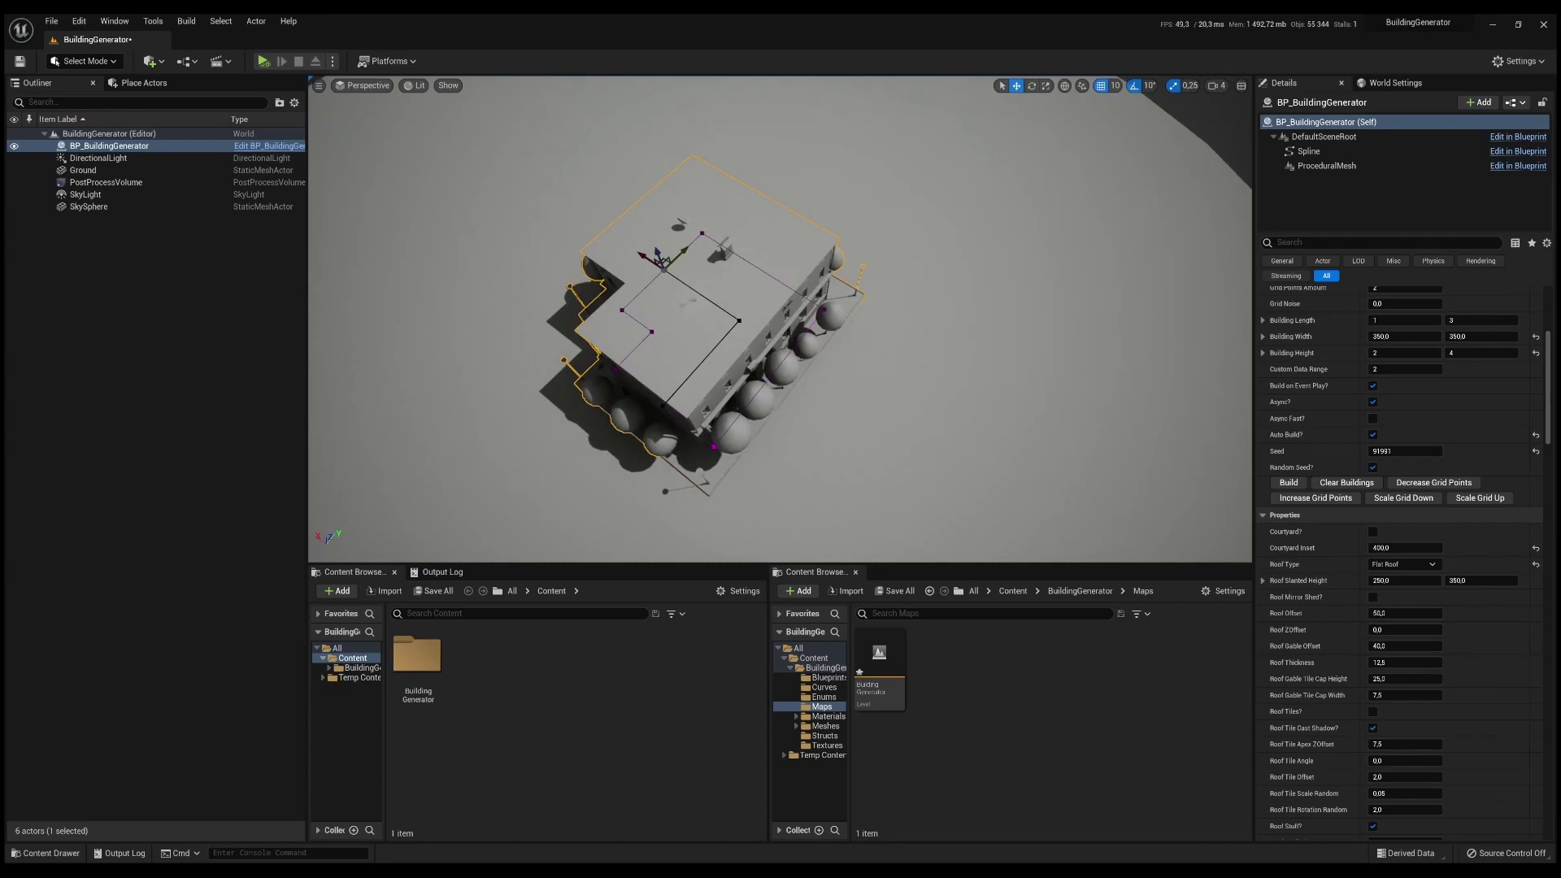
- Enable the courtyard for the building and set the Courtyard Inset to 200
{"action": "left_click", "coordinate": [1372, 532]}
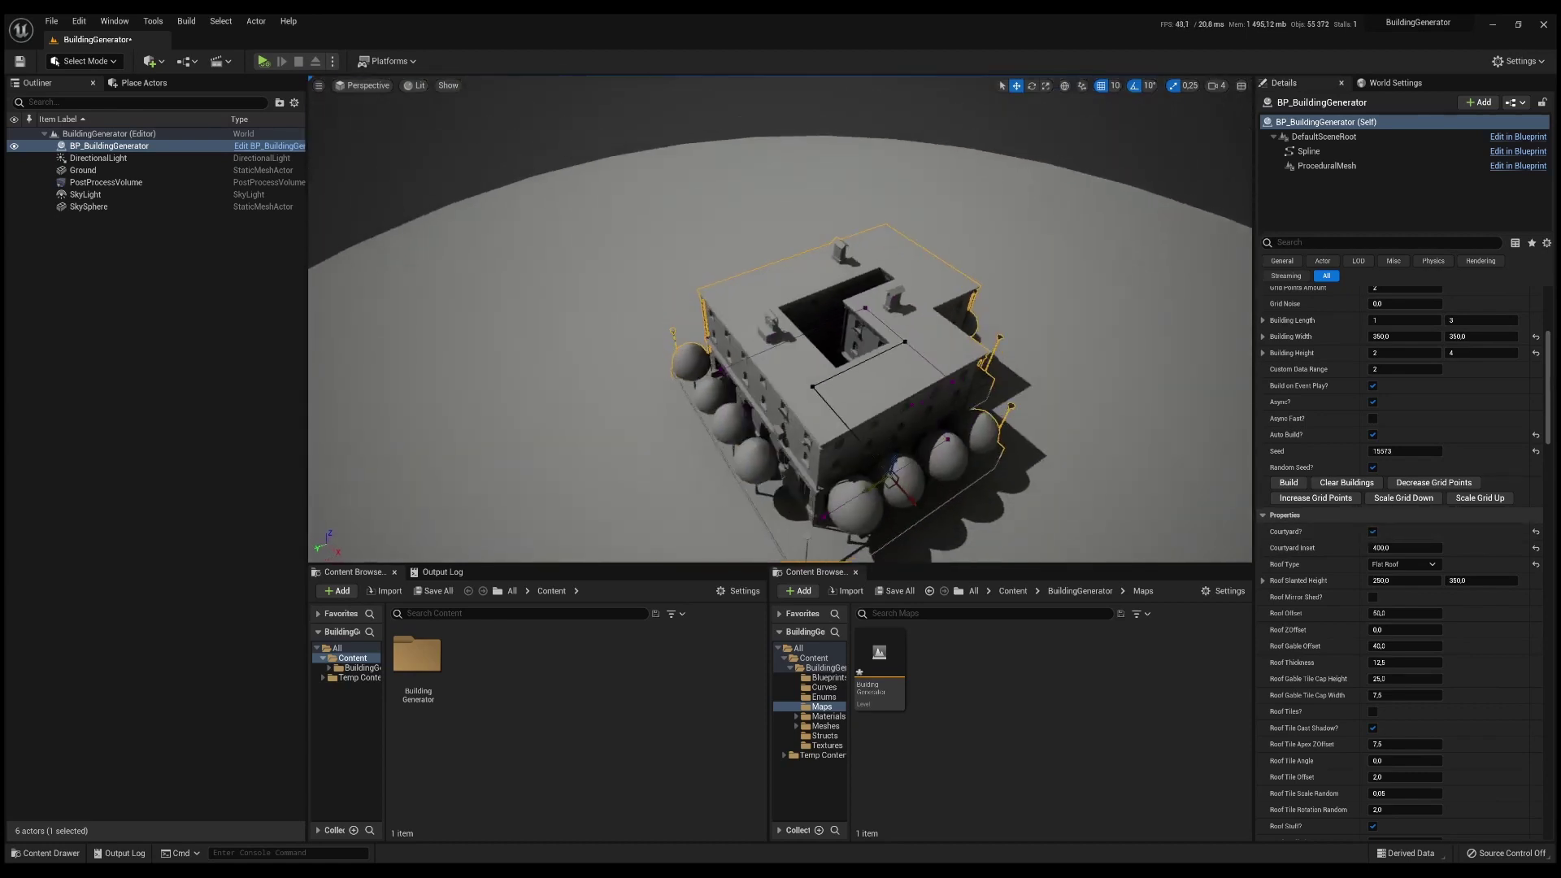
{"action": "left_click_drag", "start_coordinate": [780, 319], "coordinate": [696, 325], "text": "alt"}
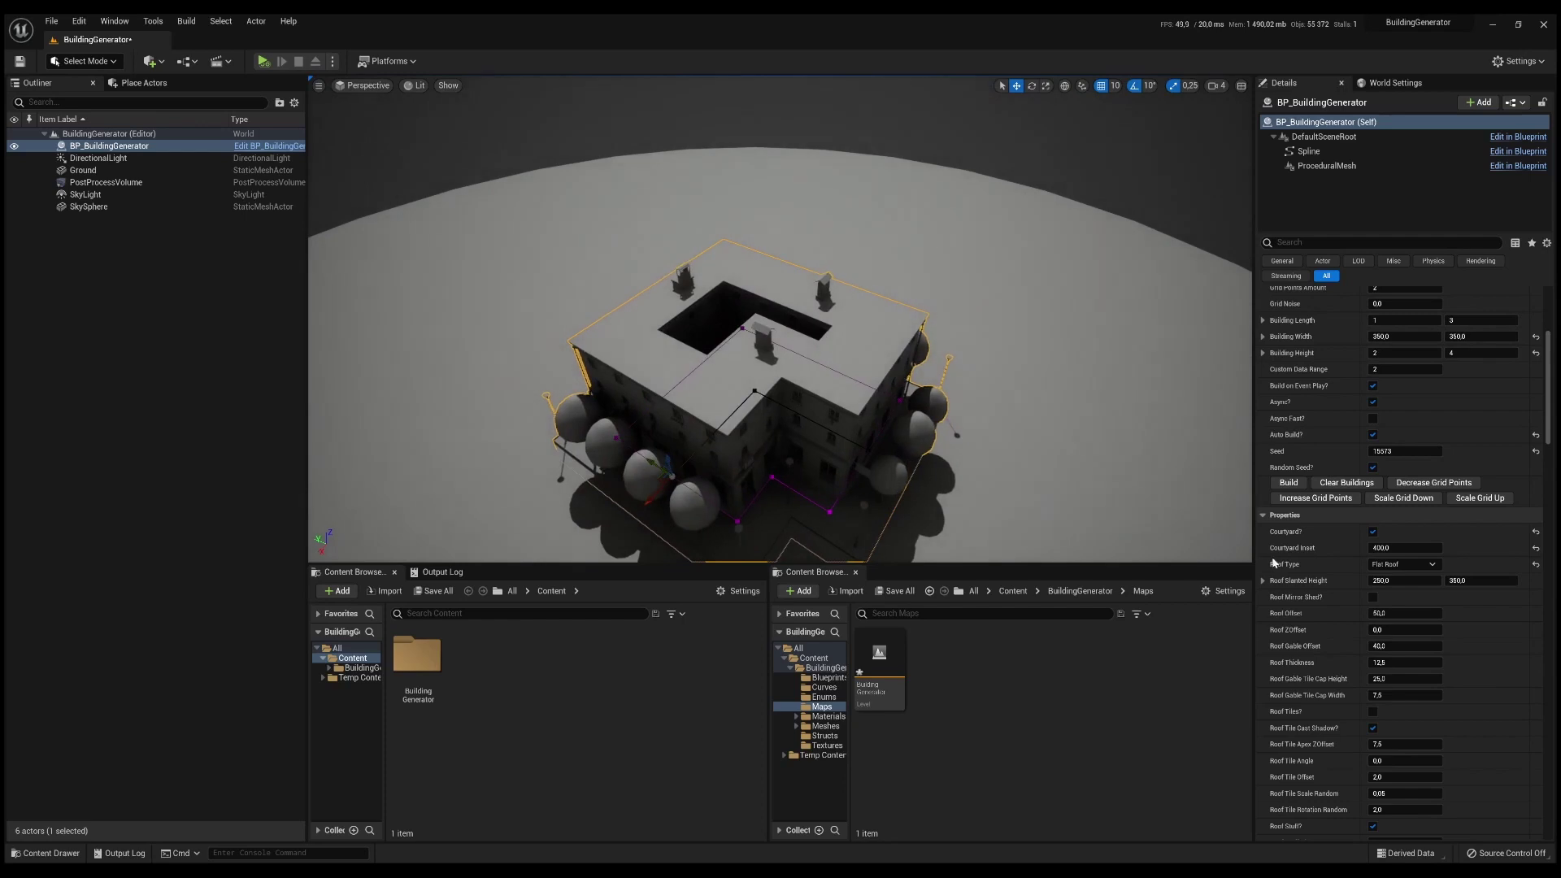
{"action": "left_click", "coordinate": [1392, 550]}
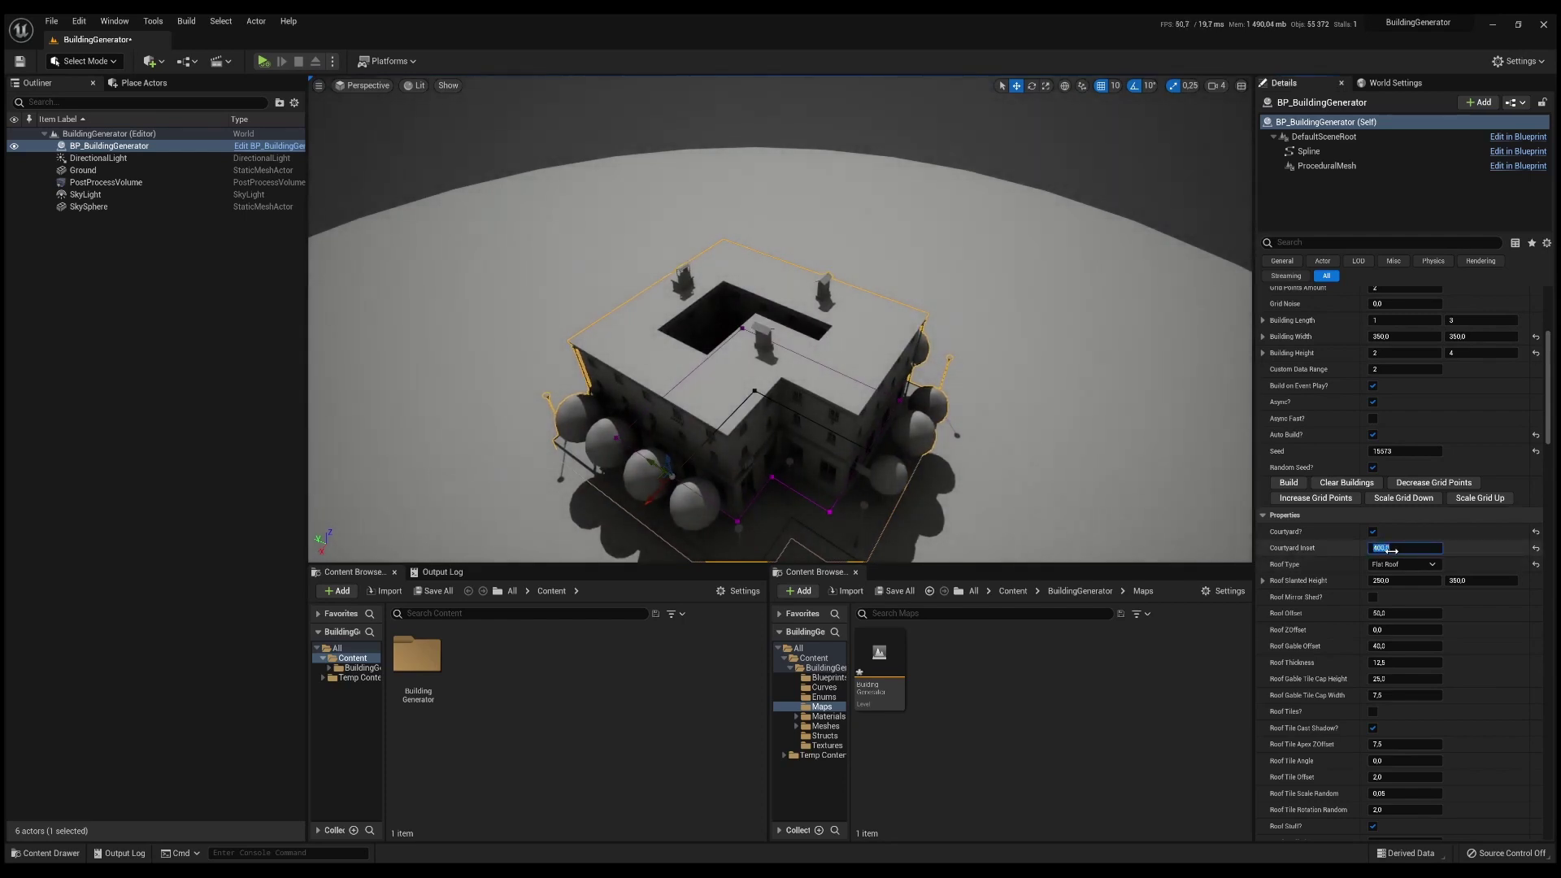
{"action": "type", "text": "200"}
{"action": "key", "text": "Return"}
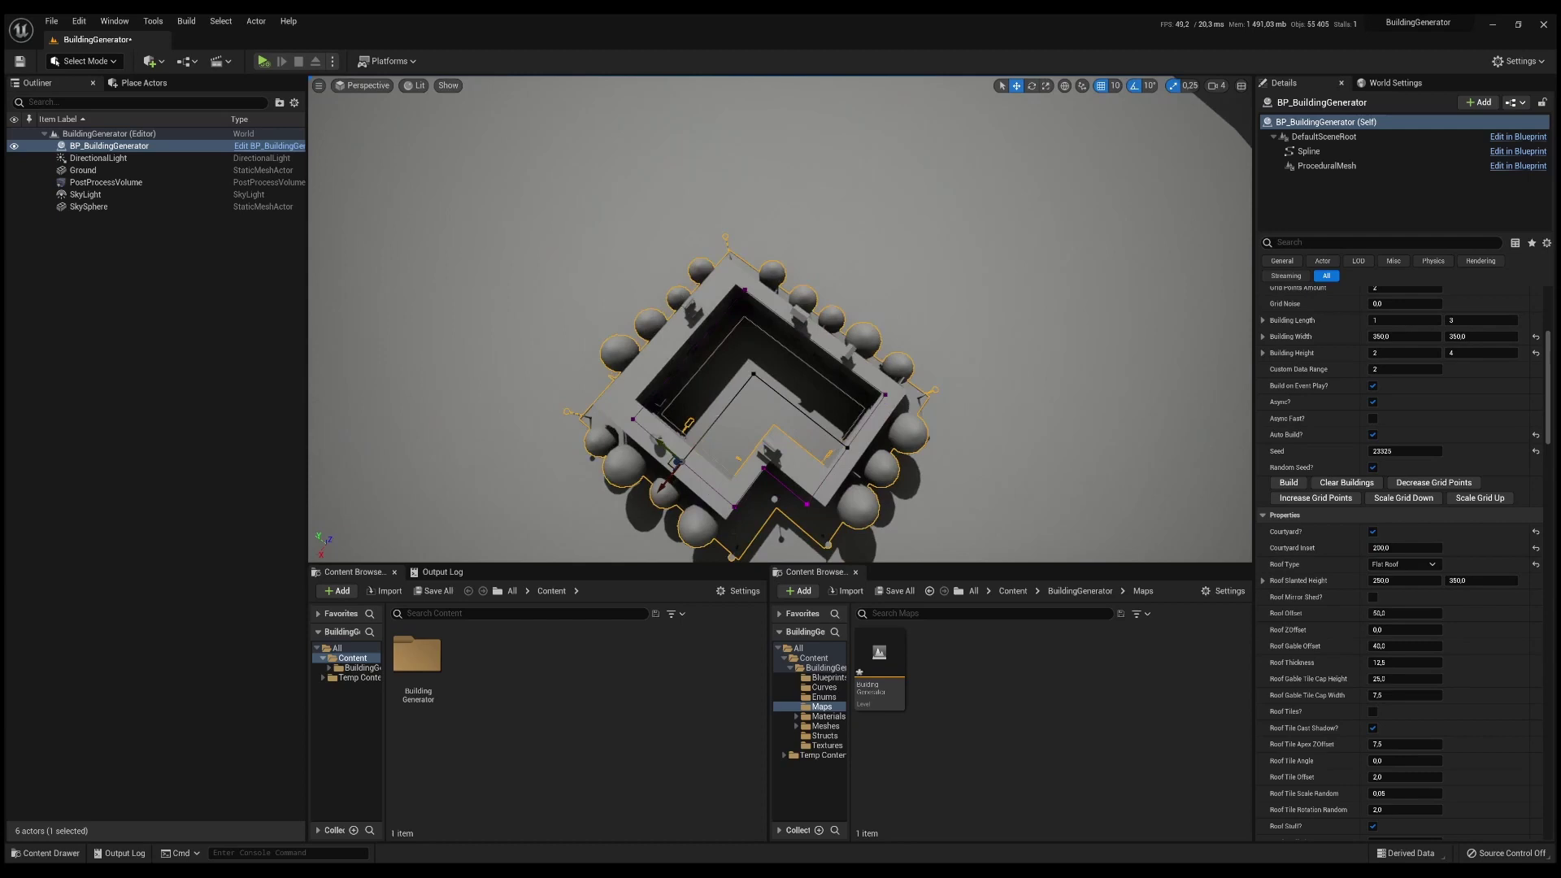
{"action": "left_click_drag", "start_coordinate": [716, 344], "coordinate": [713, 289], "text": "alt"}
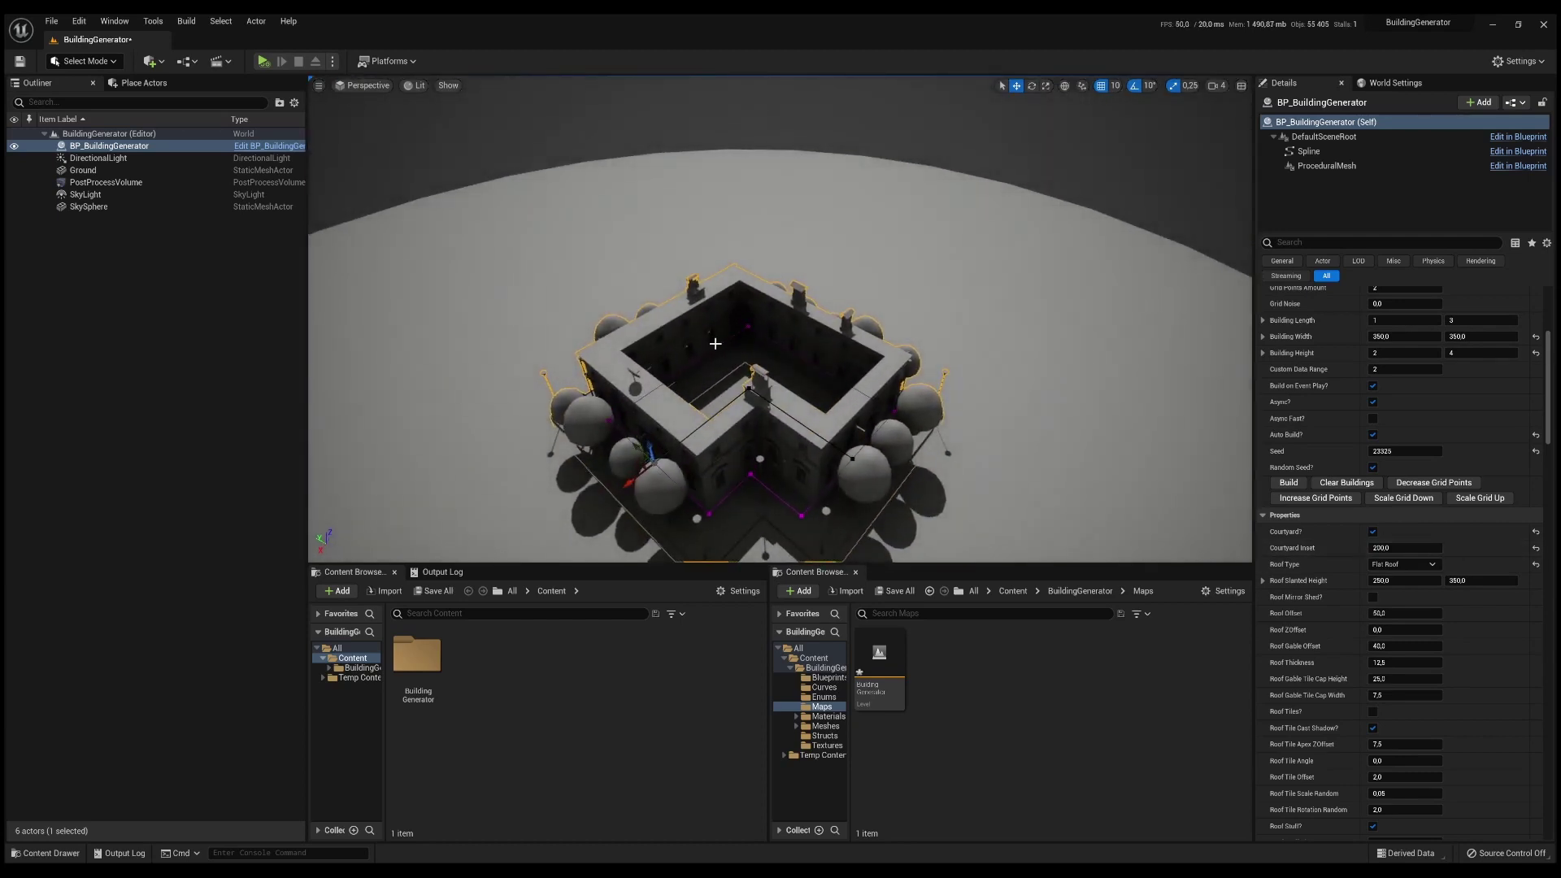
{"action": "left_click_drag", "start_coordinate": [716, 344], "coordinate": [725, 435], "text": "alt"}
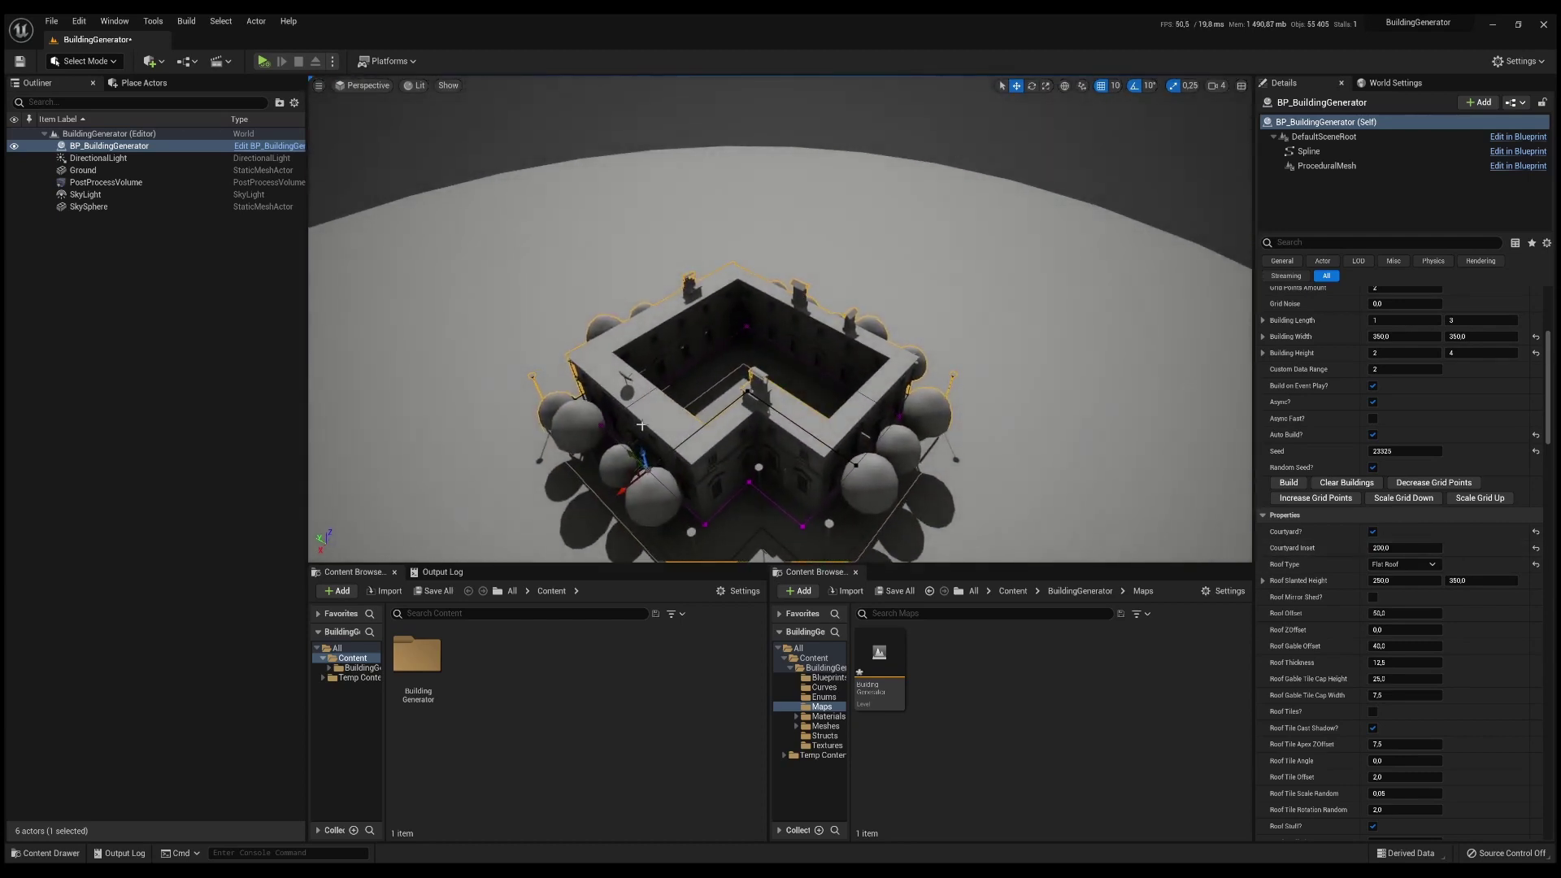
- Increase the Courtyard Inset to 350 and finally to 500 to make the courtyard smaller
{"action": "left_click", "coordinate": [1395, 547]}
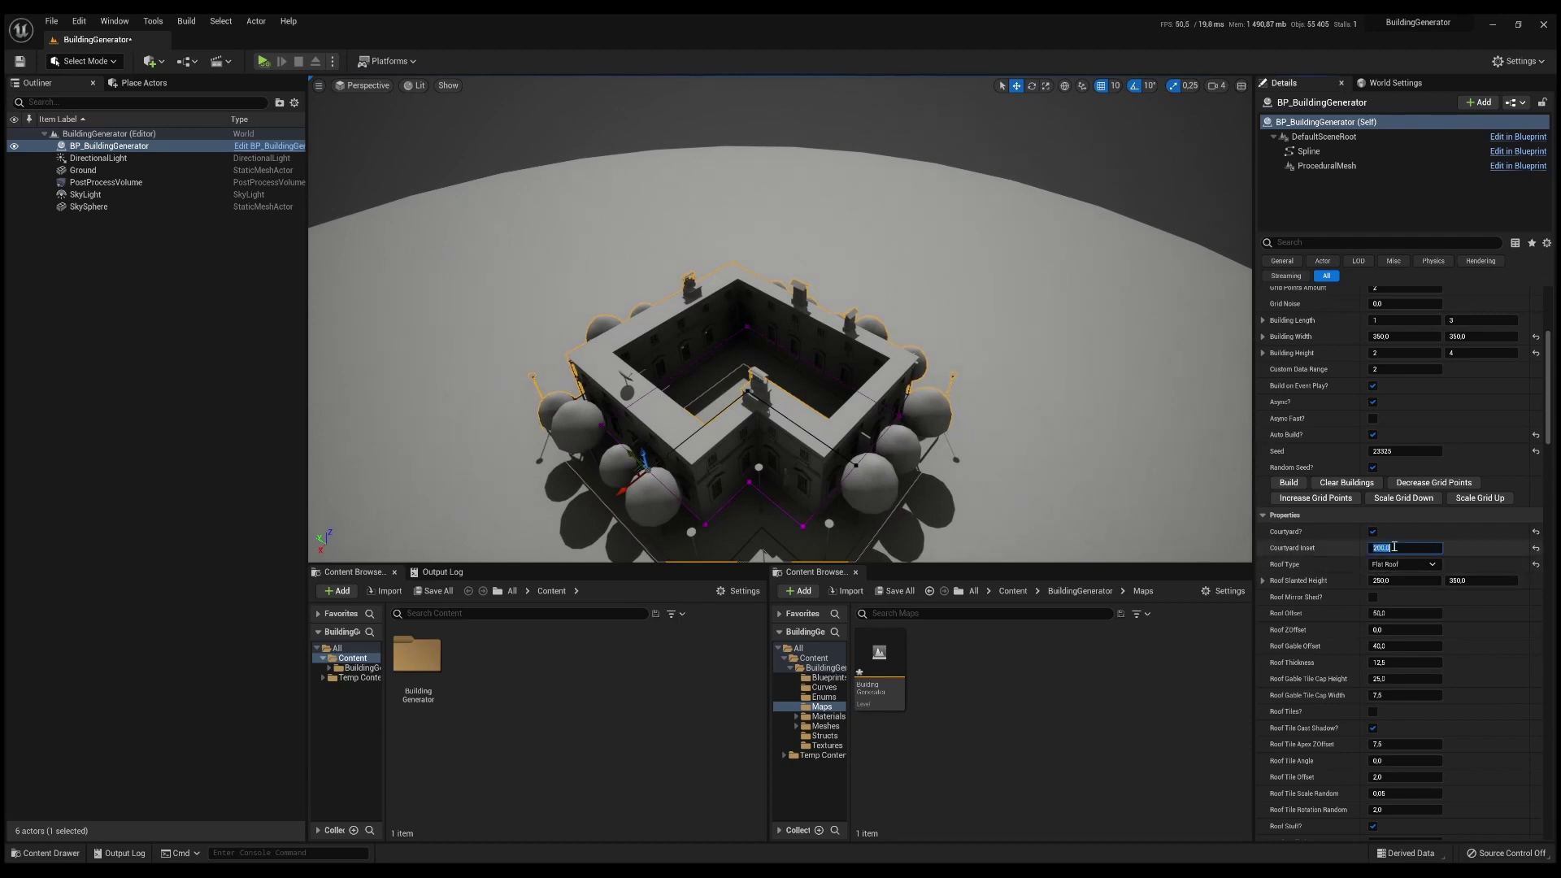
{"action": "type", "text": "350"}
{"action": "key", "text": "Return"}
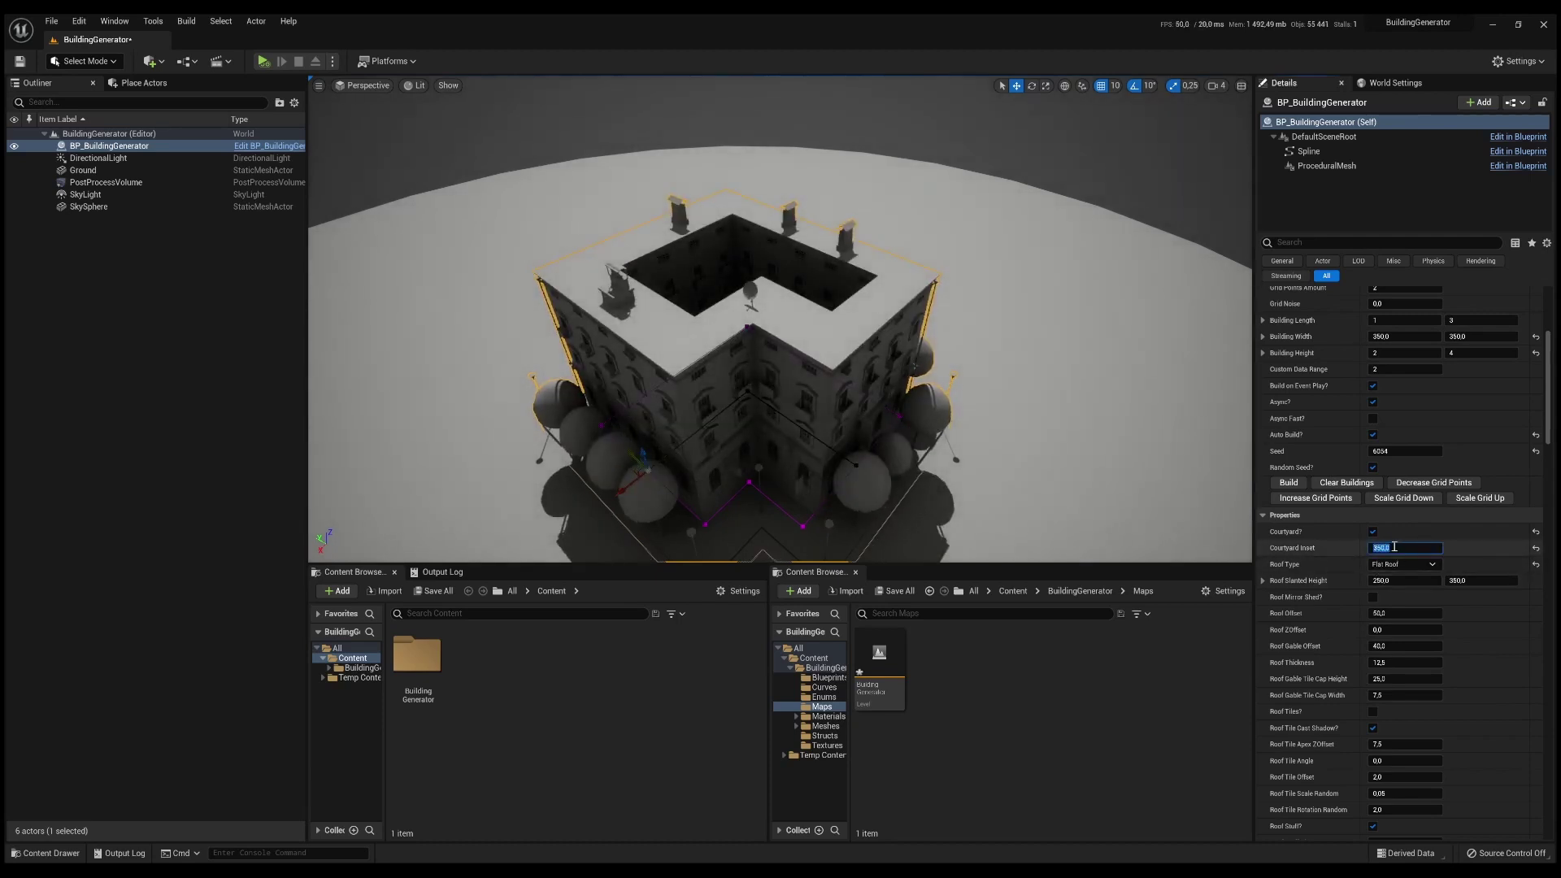
{"action": "type", "text": "500"}
{"action": "key", "text": "Return"}
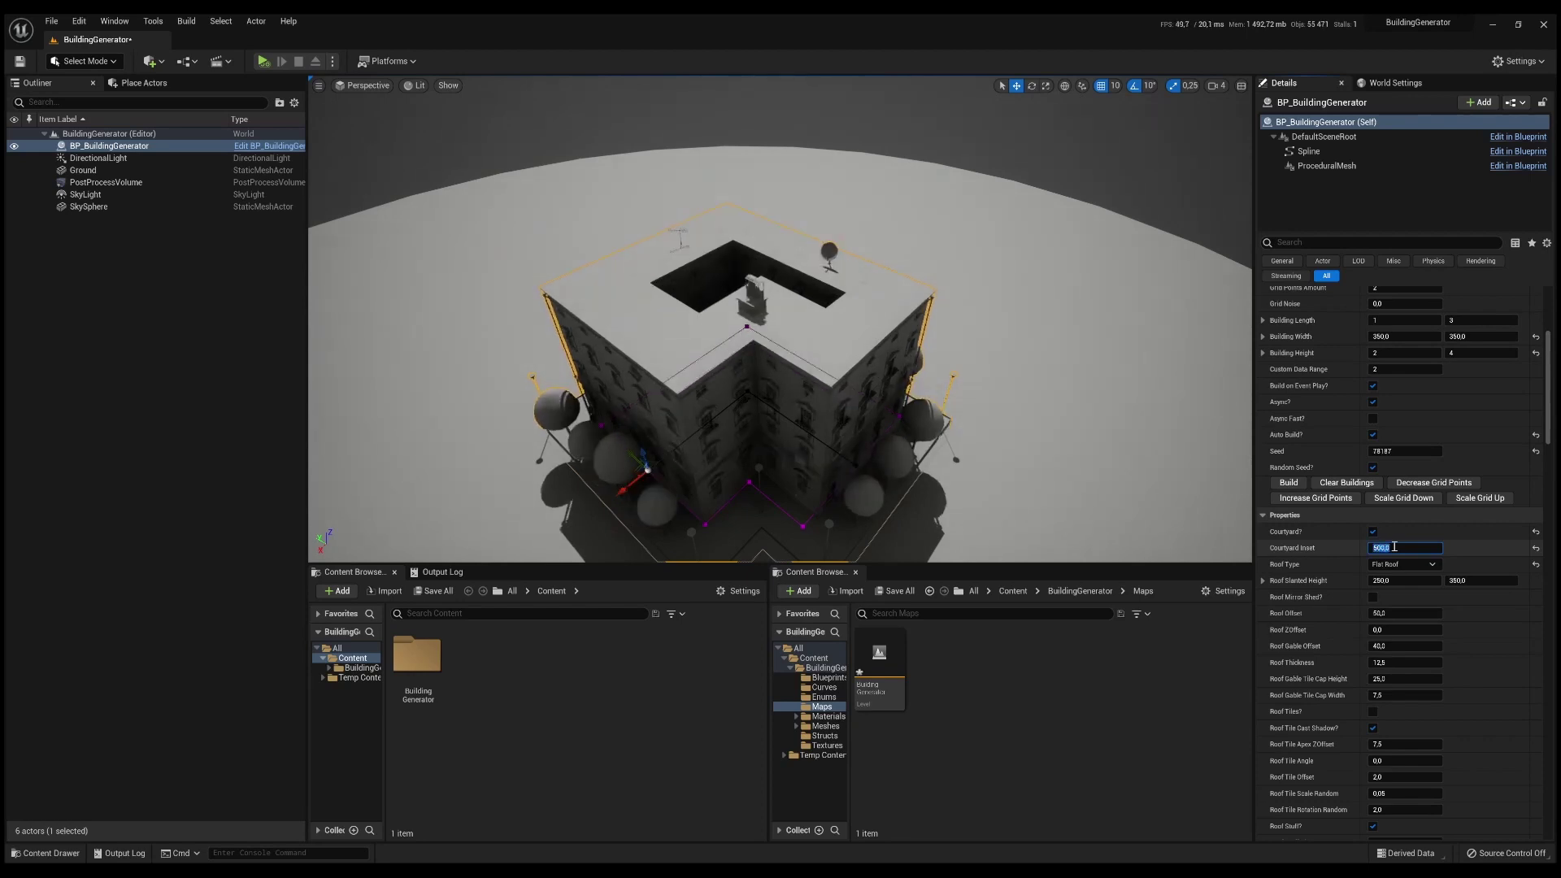
{"action": "left_click_drag", "start_coordinate": [1057, 455], "coordinate": [1122, 398], "text": "alt"}
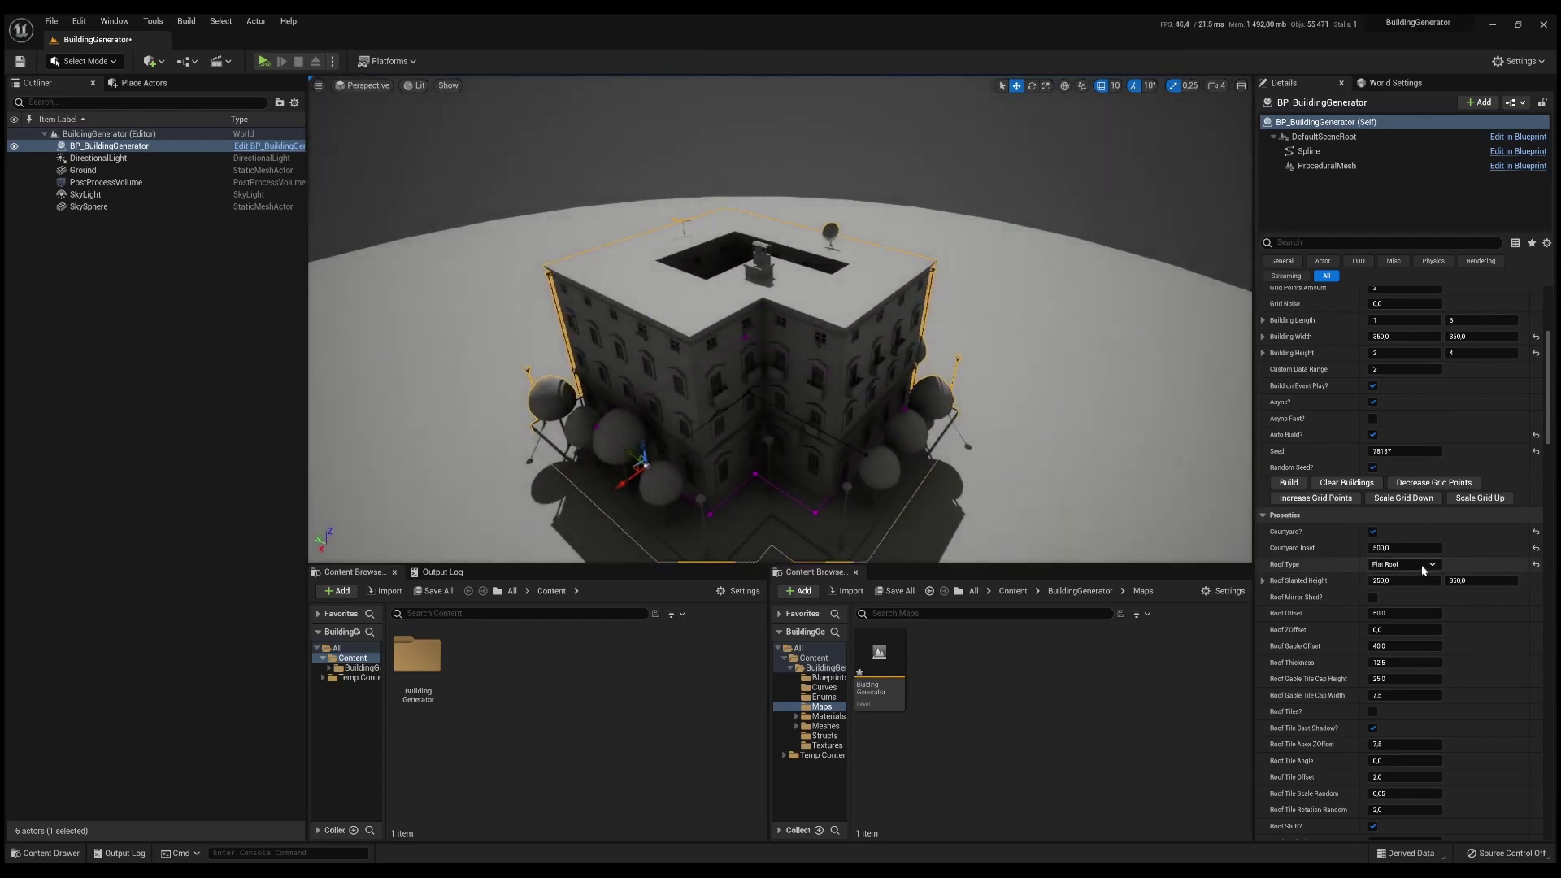
- Try the Gable Roof and Hip Roof types on the courtyard building, viewing each roof around the courtyard
{"action": "left_click_drag", "start_coordinate": [877, 439], "coordinate": [876, 569], "text": "alt"}
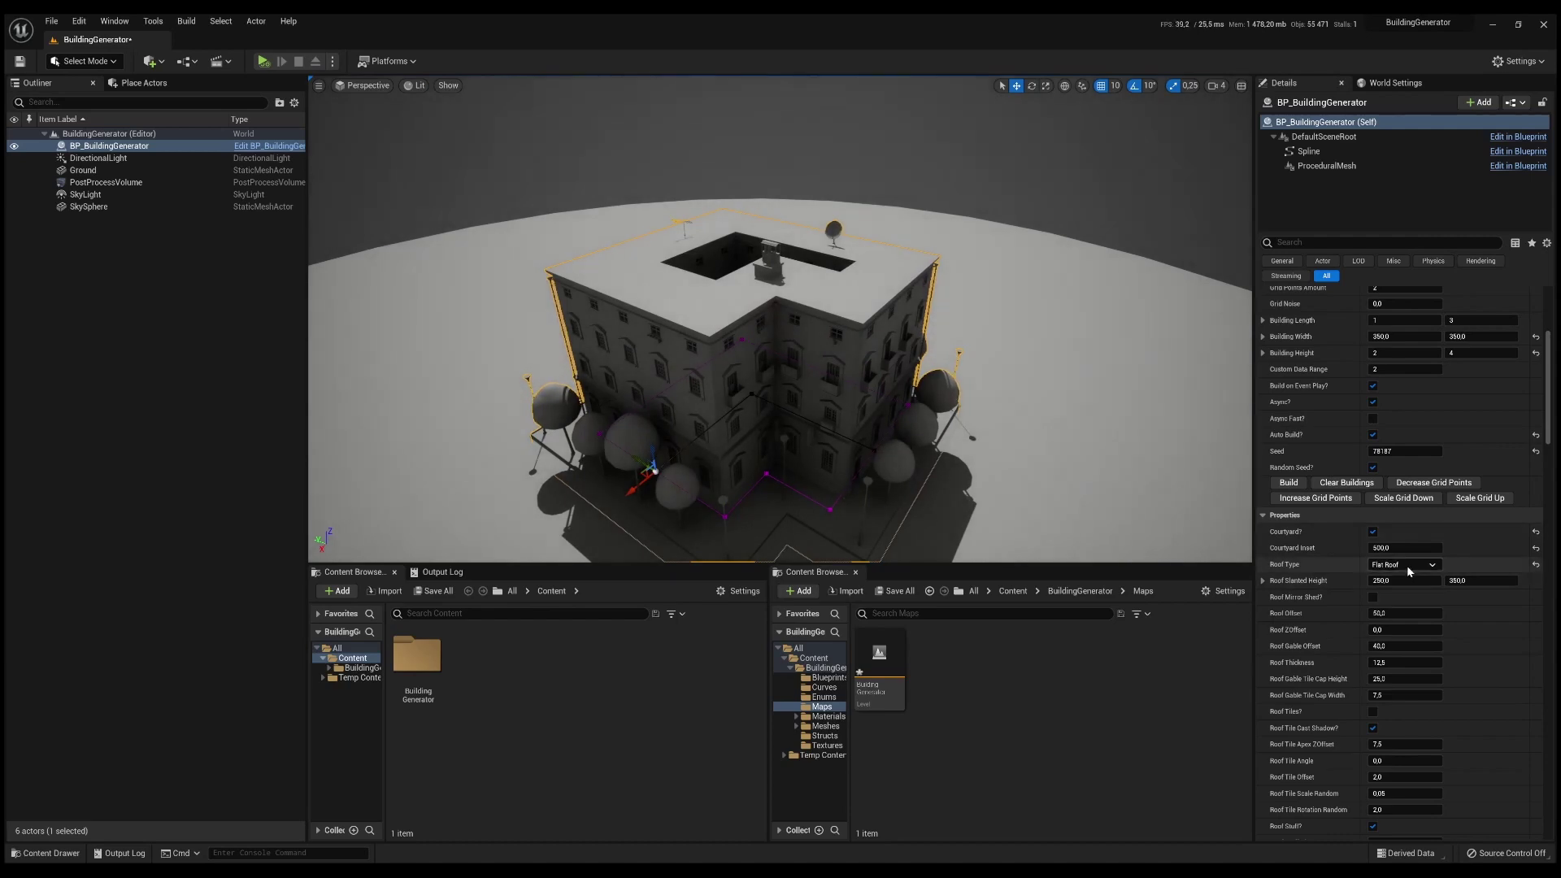
{"action": "left_click", "coordinate": [1399, 585]}
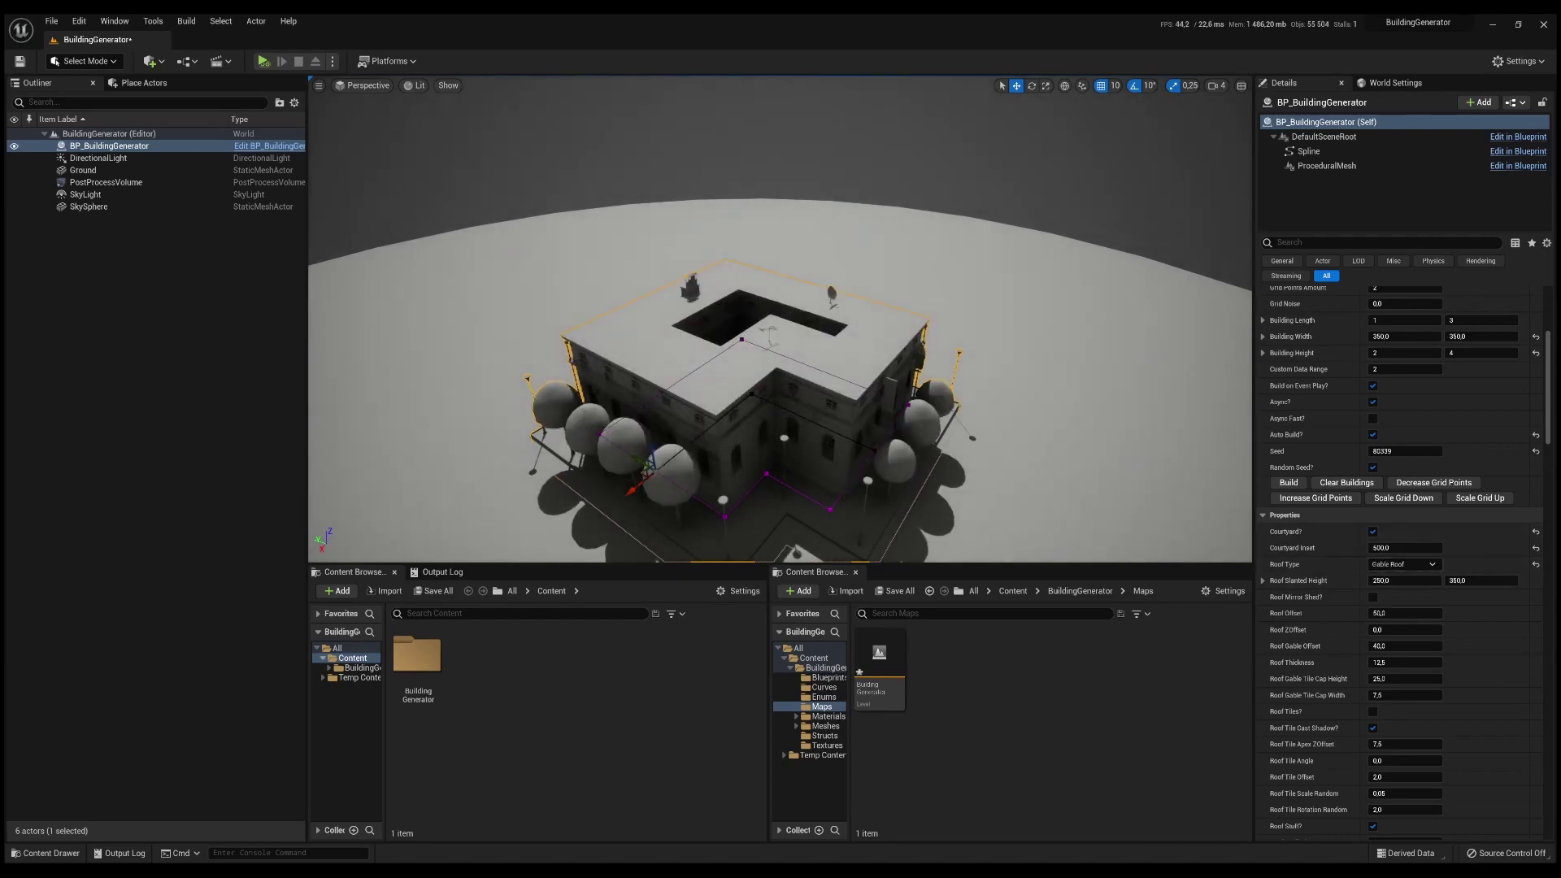
{"action": "left_click_drag", "start_coordinate": [877, 439], "coordinate": [504, 521], "text": "alt"}
{"action": "left_click_drag", "start_coordinate": [943, 406], "coordinate": [907, 397], "text": "alt"}
{"action": "left_click", "coordinate": [1405, 598]}
{"action": "mouse_move", "coordinate": [822, 342]}
{"action": "left_mouse_down", "text": "alt"}
{"action": "mouse_move", "coordinate": [805, 268]}
{"action": "mouse_move", "coordinate": [691, 253]}
{"action": "mouse_move", "coordinate": [825, 350]}
{"action": "left_mouse_up", "text": "alt"}
- Set the courtyard building's Roof Type to Shed Roof and enable Roof Mirror Shed
{"action": "left_click", "coordinate": [1412, 567]}
{"action": "left_click", "coordinate": [1408, 613]}
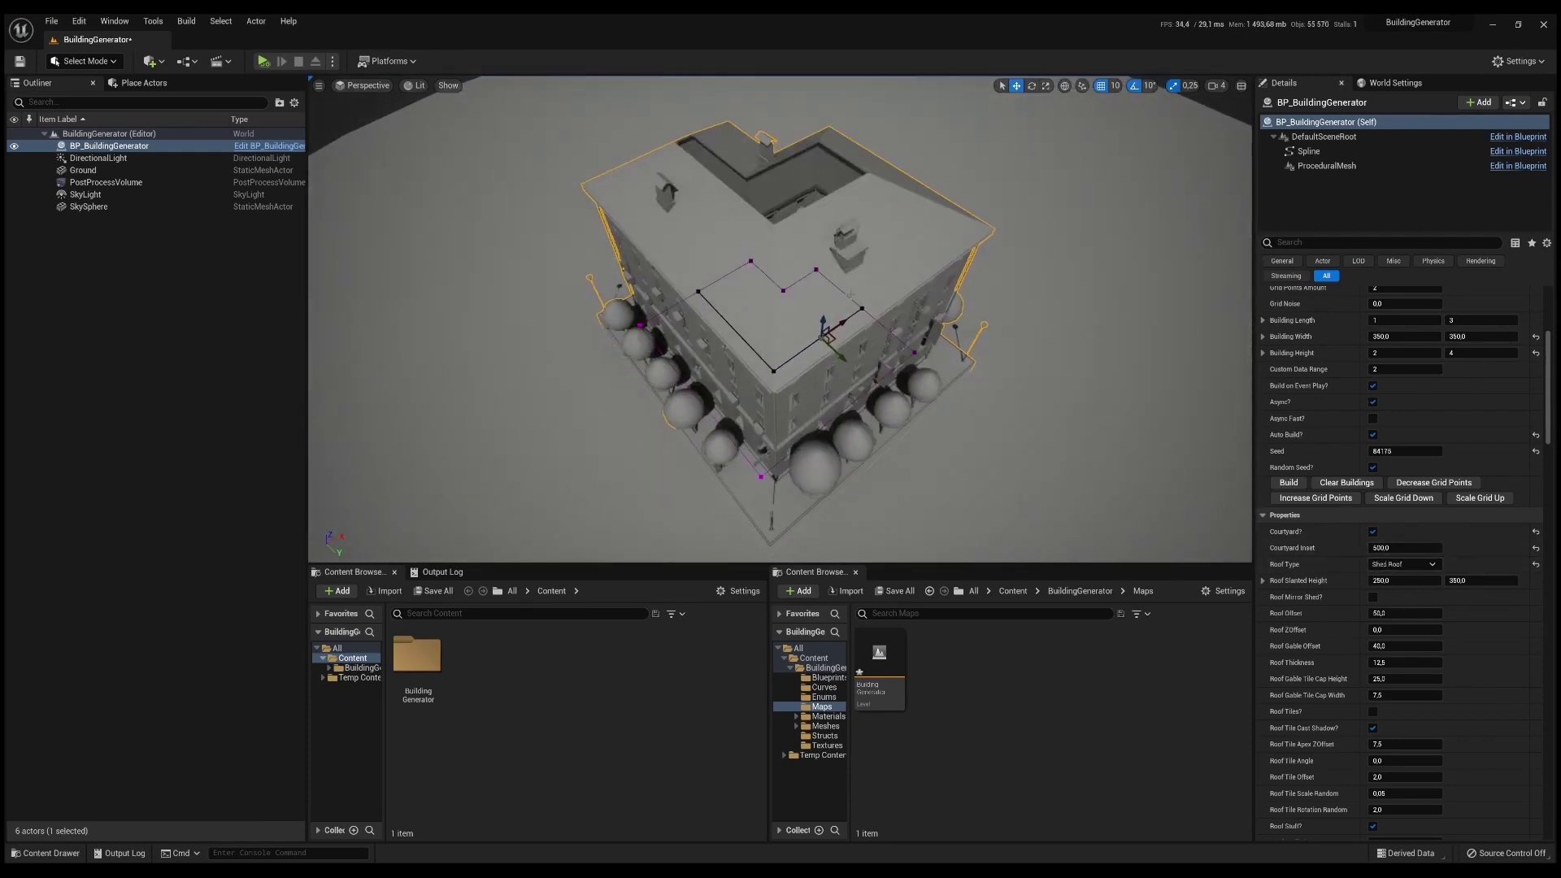
{"action": "mouse_move", "coordinate": [801, 202]}
{"action": "left_mouse_down", "text": "alt"}
{"action": "mouse_move", "coordinate": [675, 122]}
{"action": "mouse_move", "coordinate": [801, 202]}
{"action": "left_mouse_up", "text": "alt"}
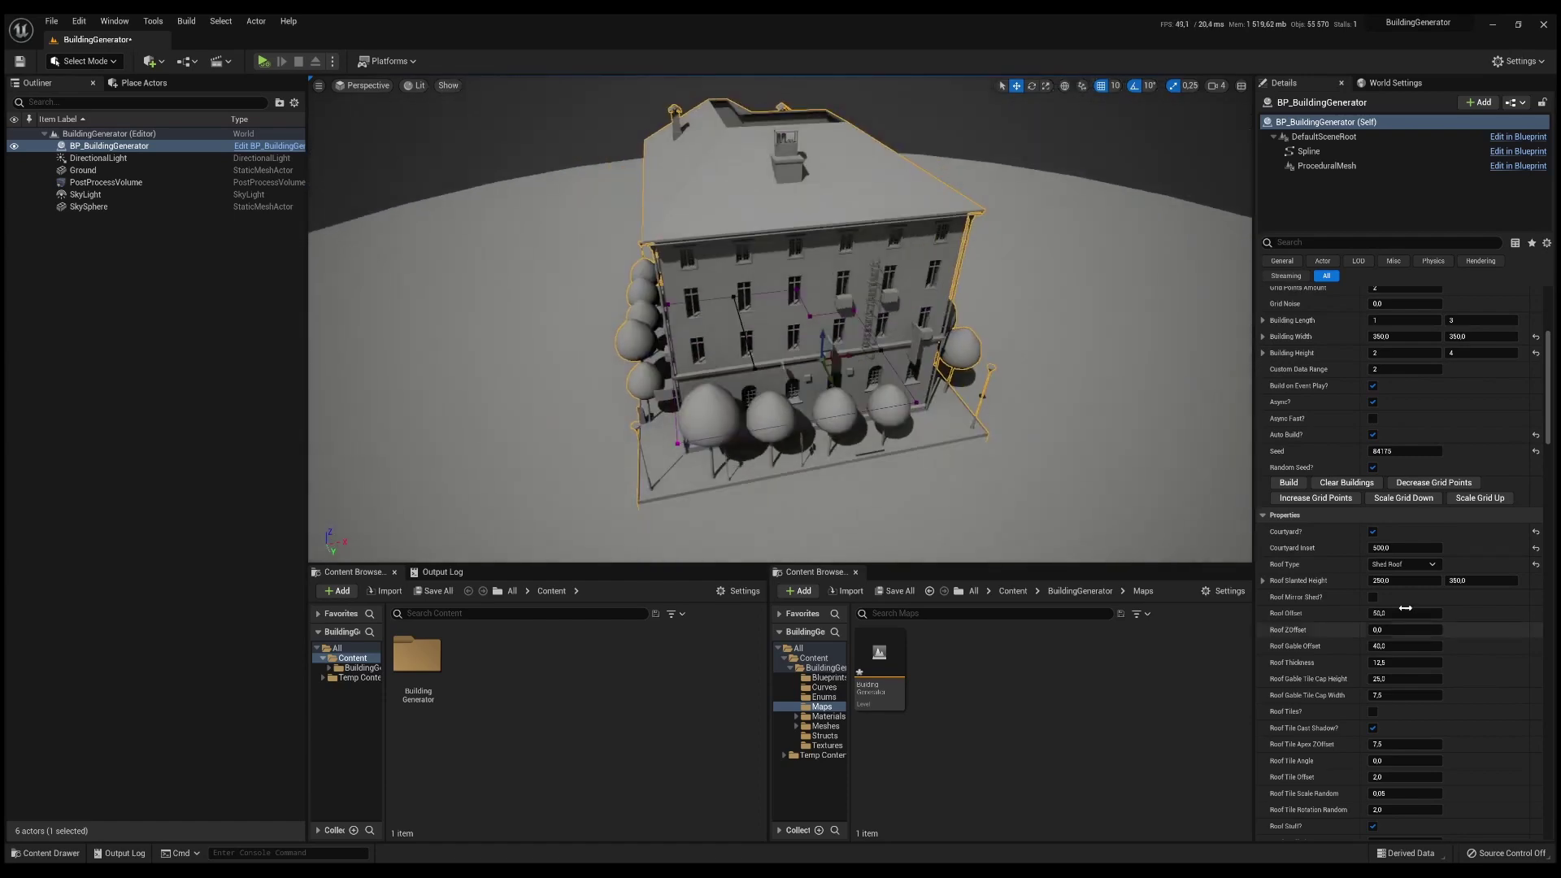
{"action": "left_click", "coordinate": [1374, 597]}
{"action": "left_click_drag", "start_coordinate": [732, 244], "coordinate": [862, 248], "text": "alt"}
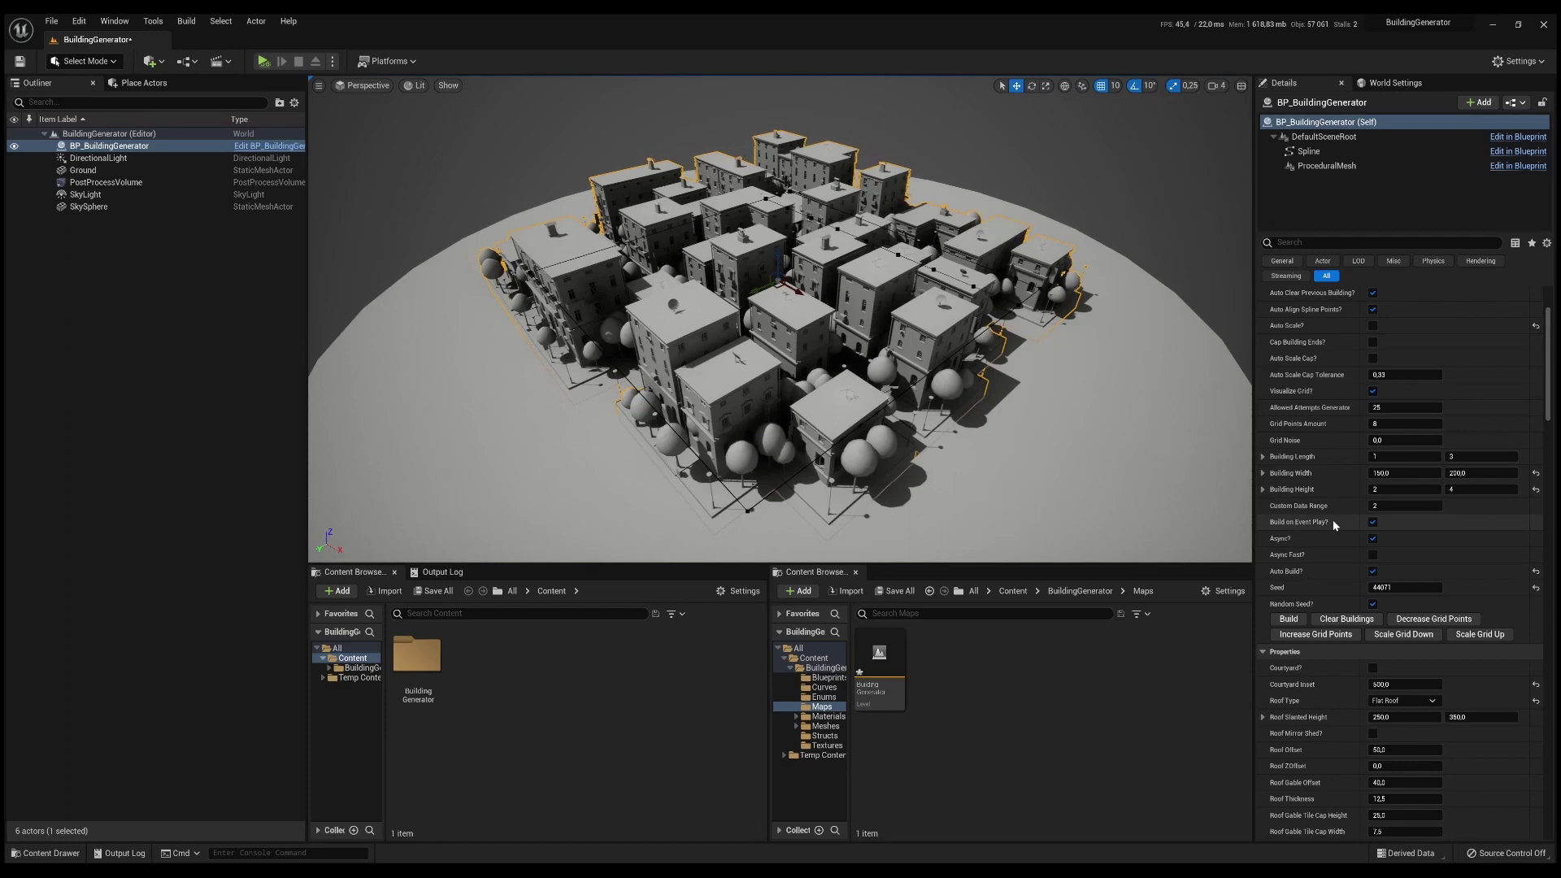
- Play the level to test building generation at runtime
{"action": "left_click", "coordinate": [264, 61]}
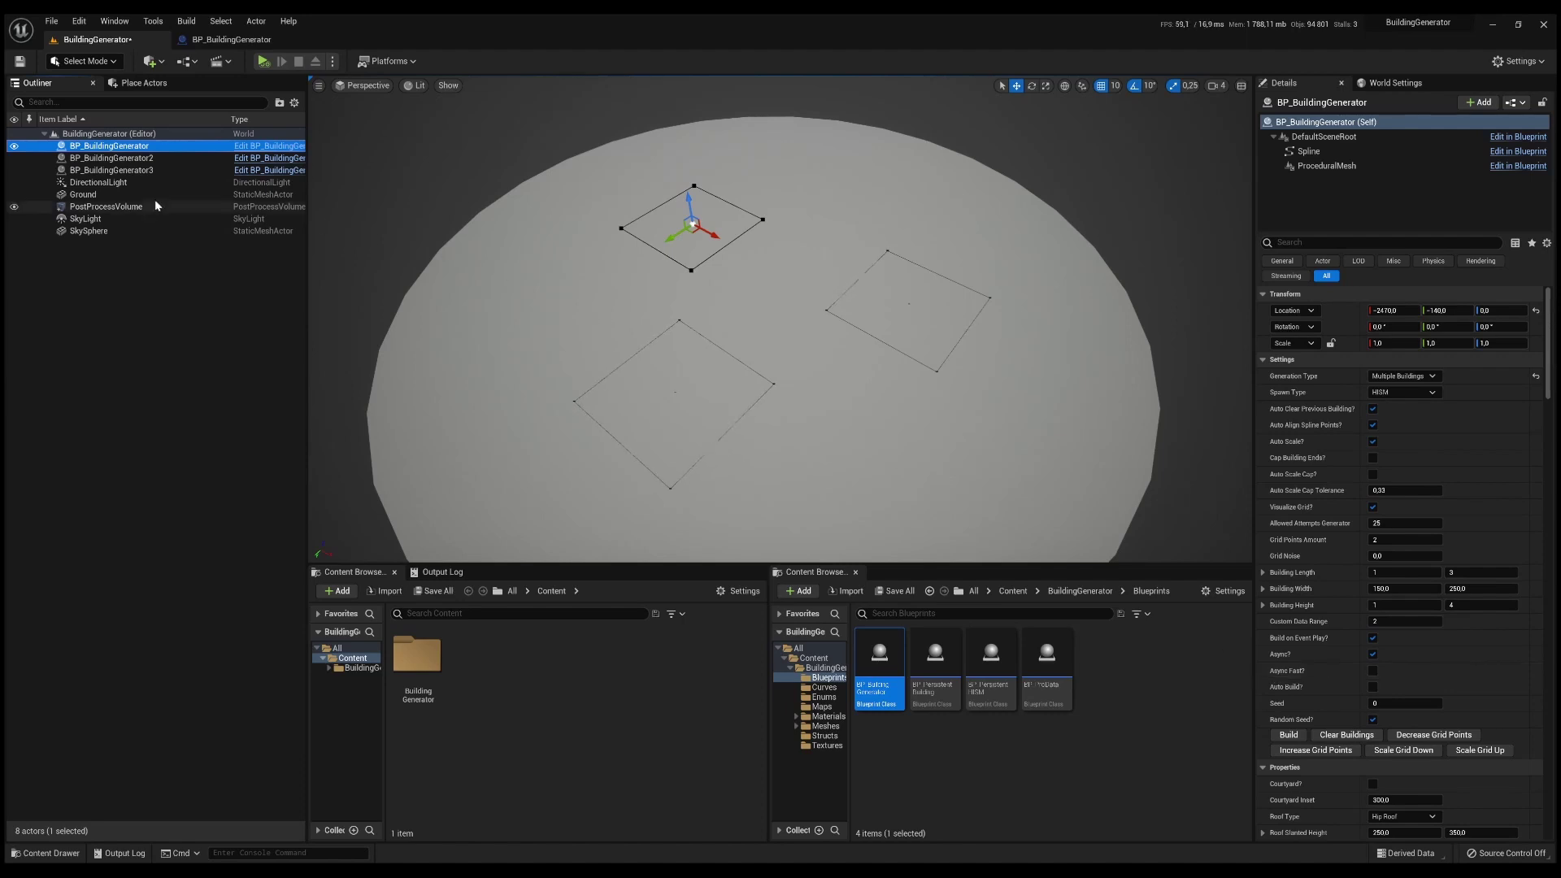
- Enable Async Fast on all three BP_BuildingGenerator actors at once, then clear the selection
{"action": "left_click", "coordinate": [115, 170]}
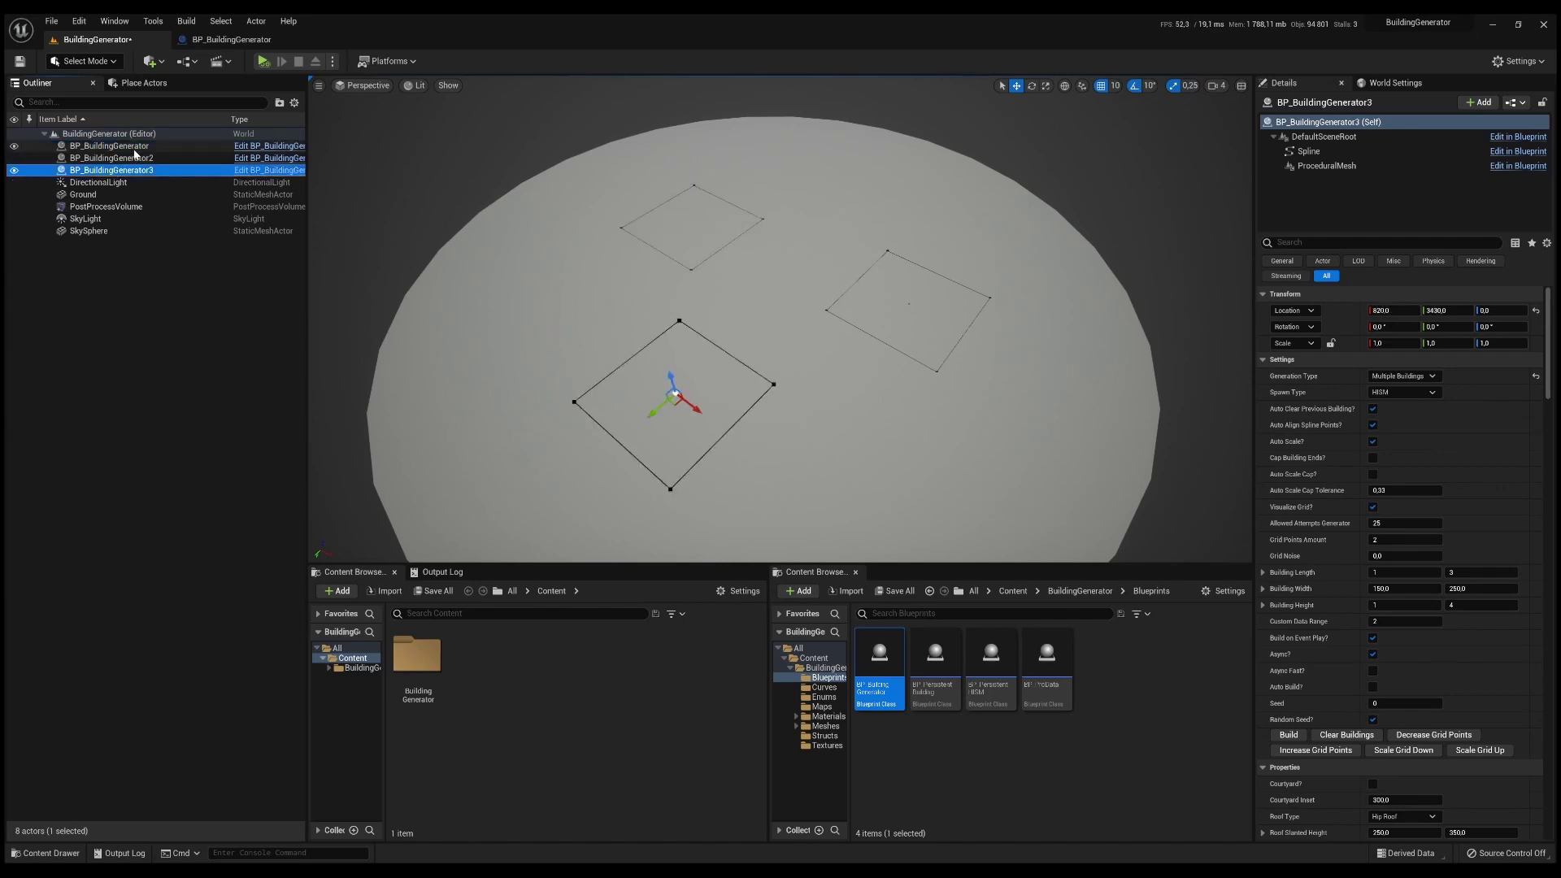
{"action": "left_click", "coordinate": [135, 148], "text": "shift"}
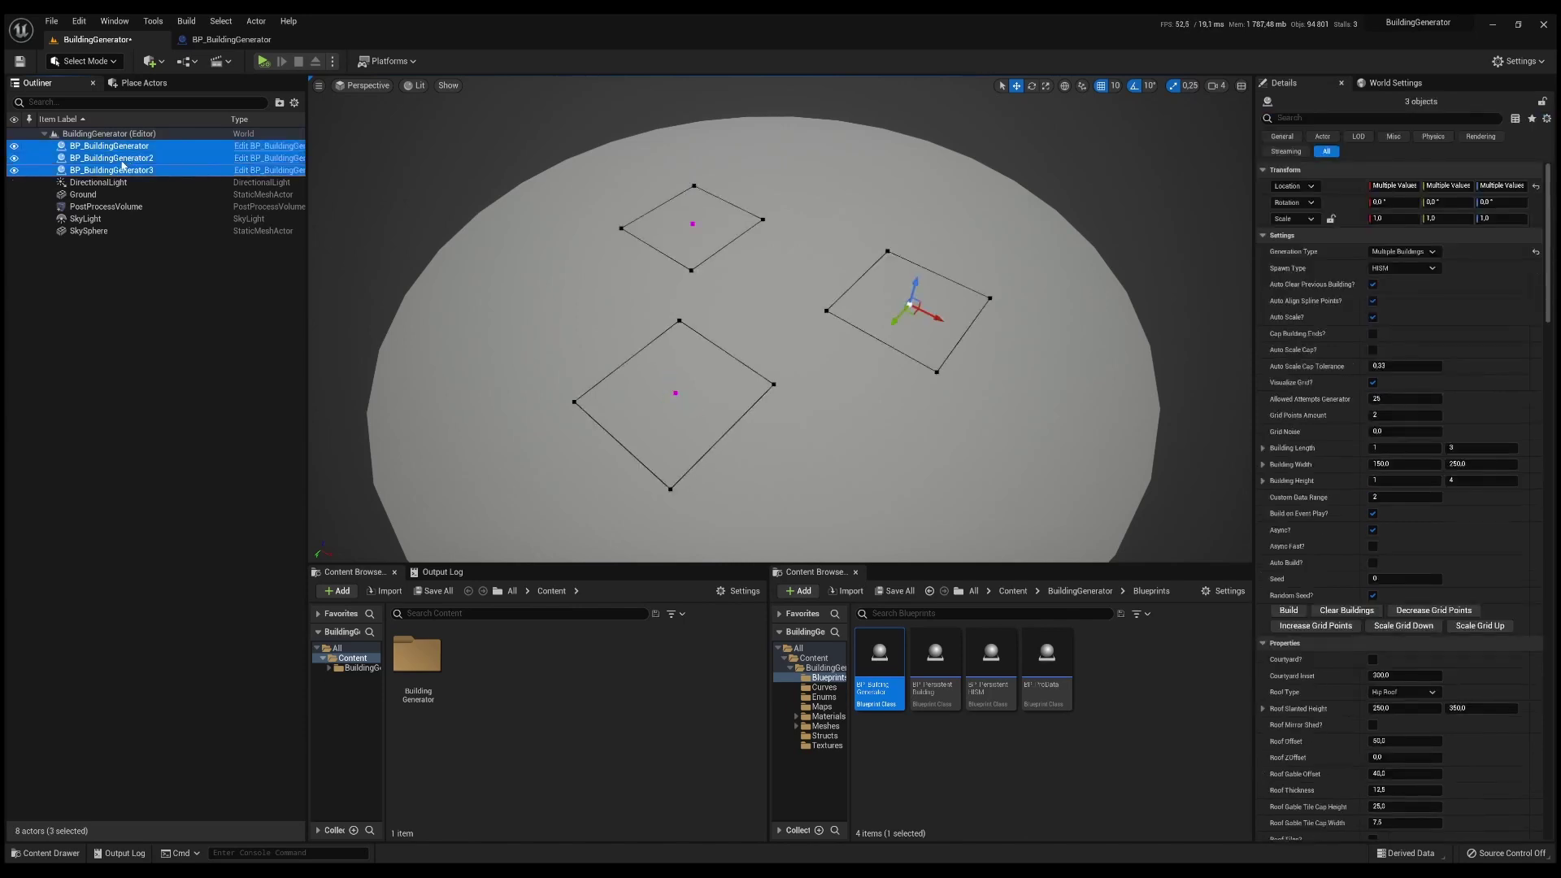
{"action": "left_click", "coordinate": [1373, 547]}
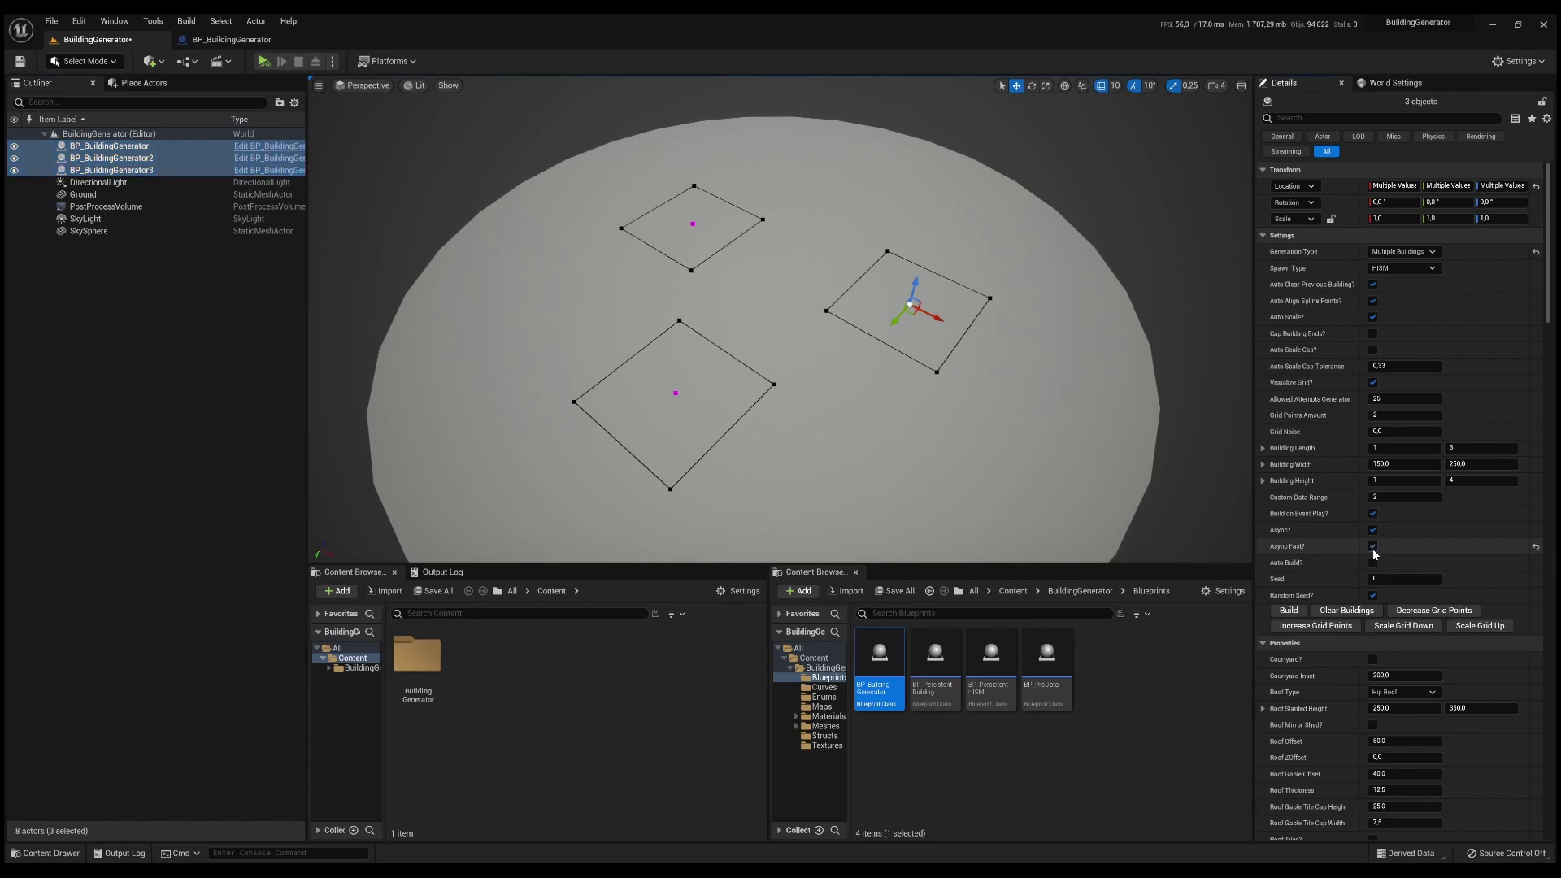
{"action": "left_click", "coordinate": [149, 293]}
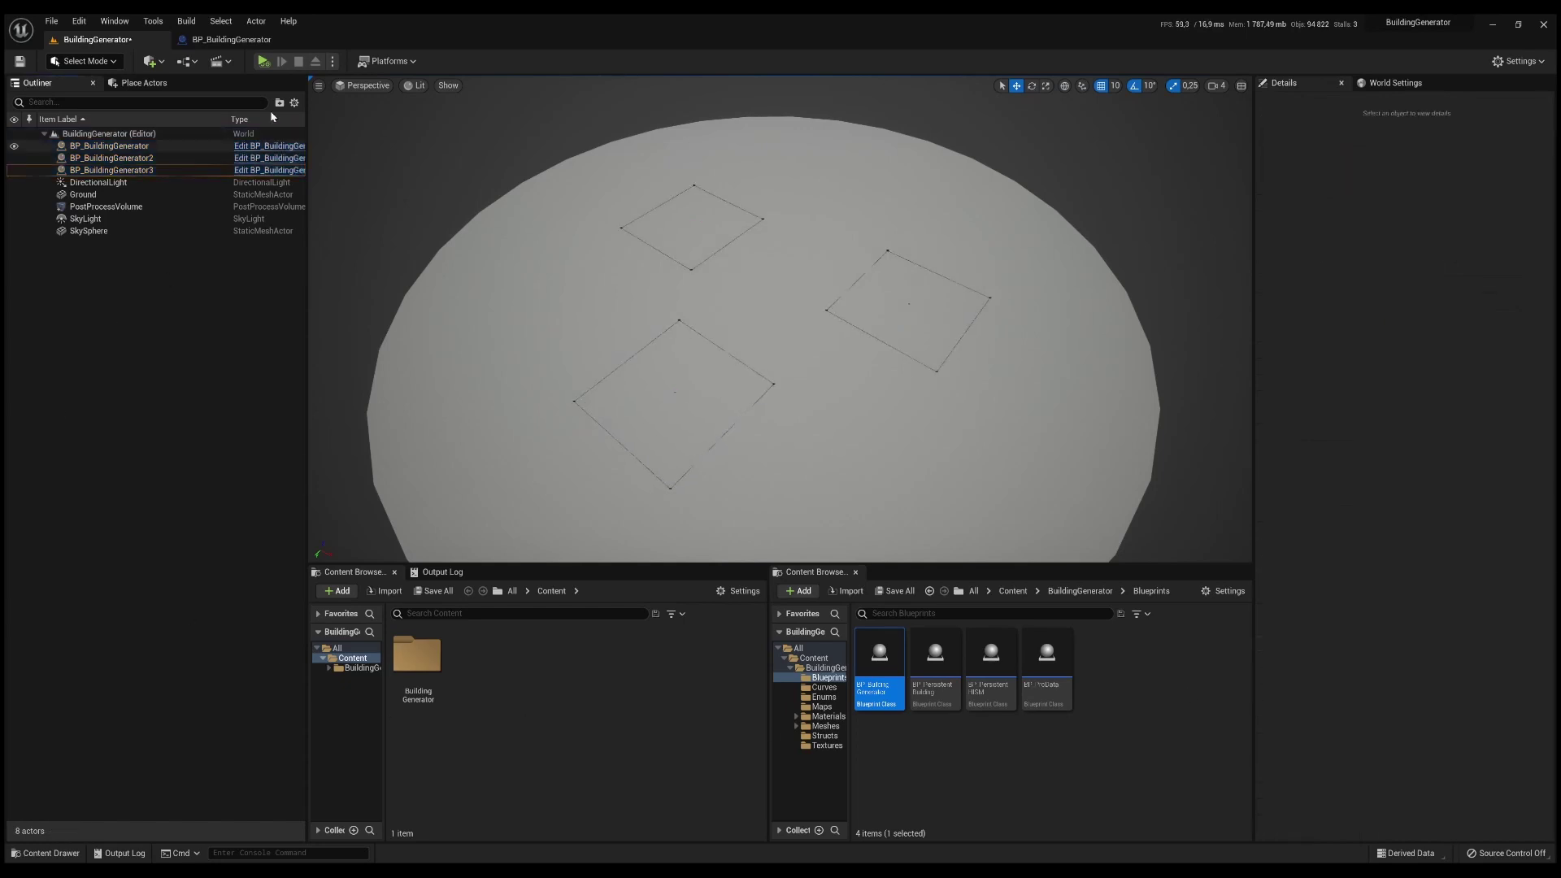
- Play and stop the level twice to test fast asynchronous building generation at runtime
{"action": "left_click", "coordinate": [262, 62]}
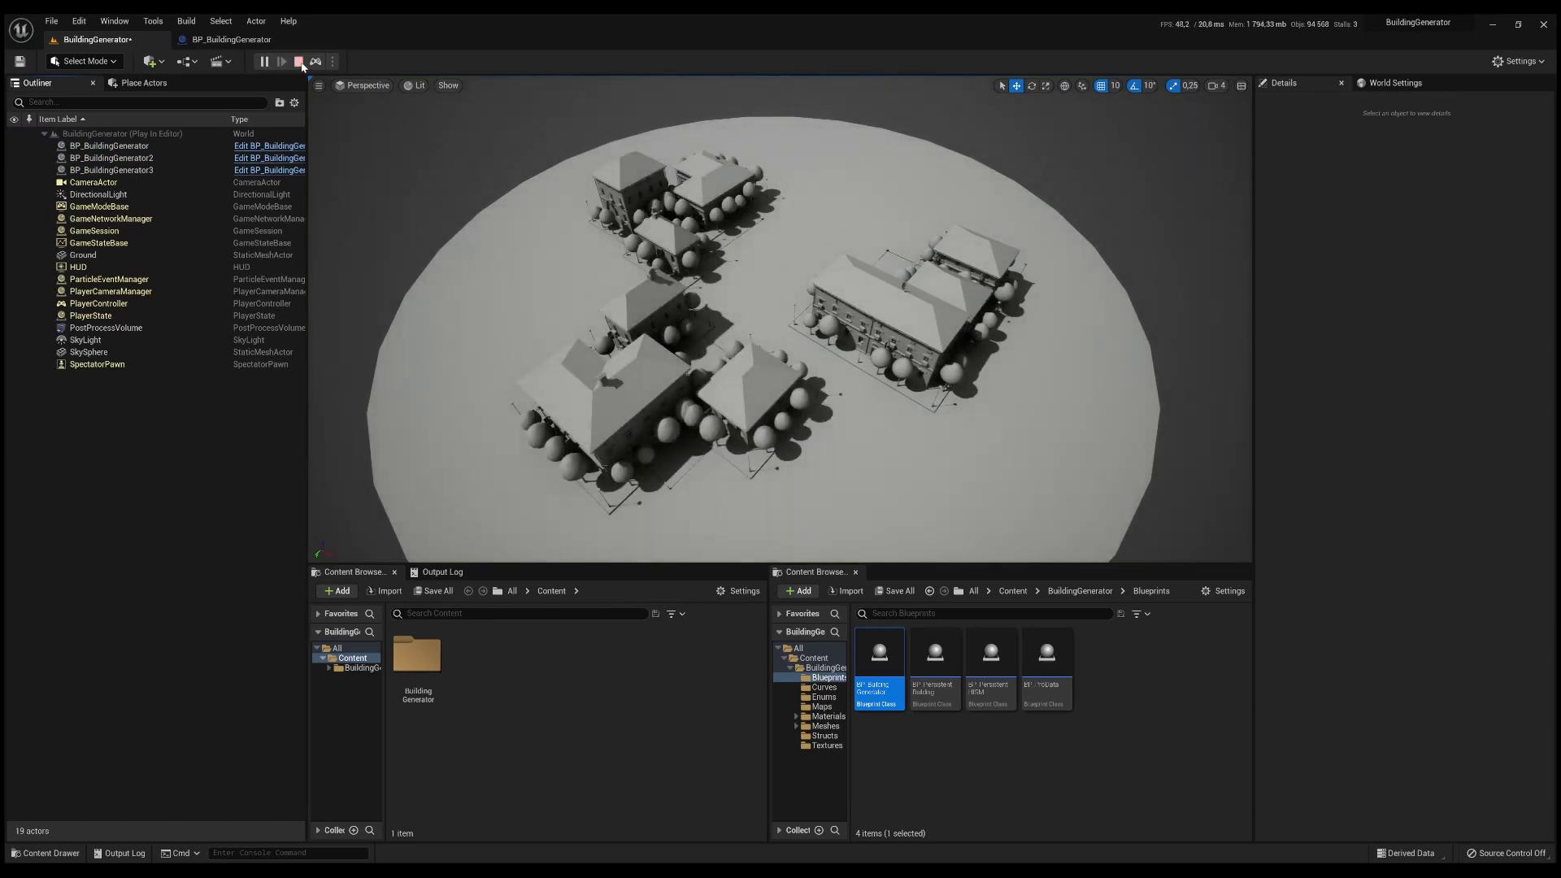
{"action": "left_click", "coordinate": [298, 62]}
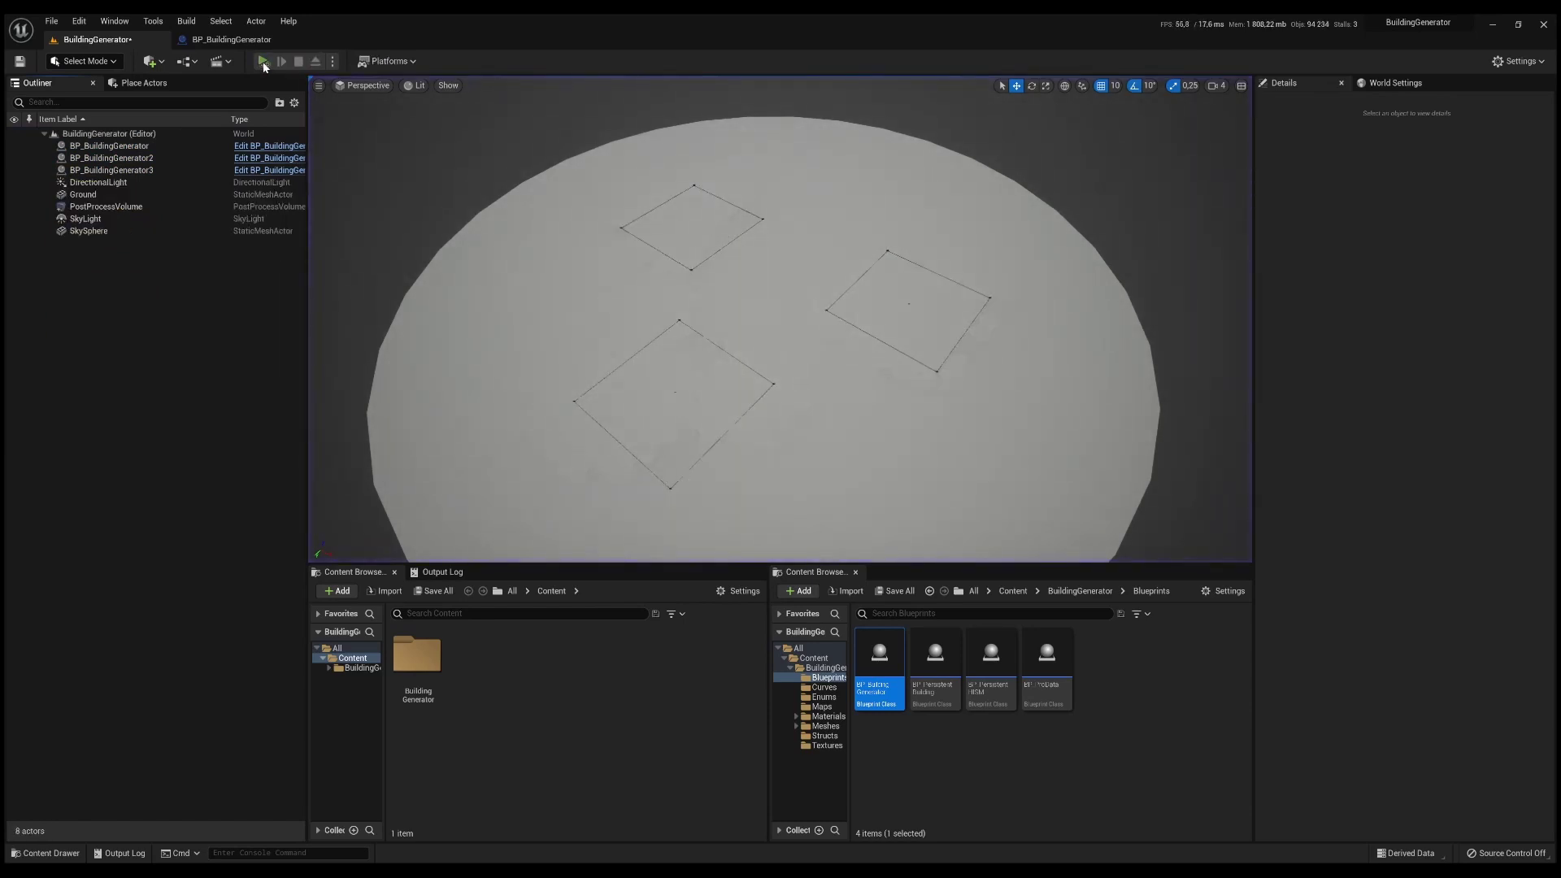
{"action": "left_click", "coordinate": [264, 63]}
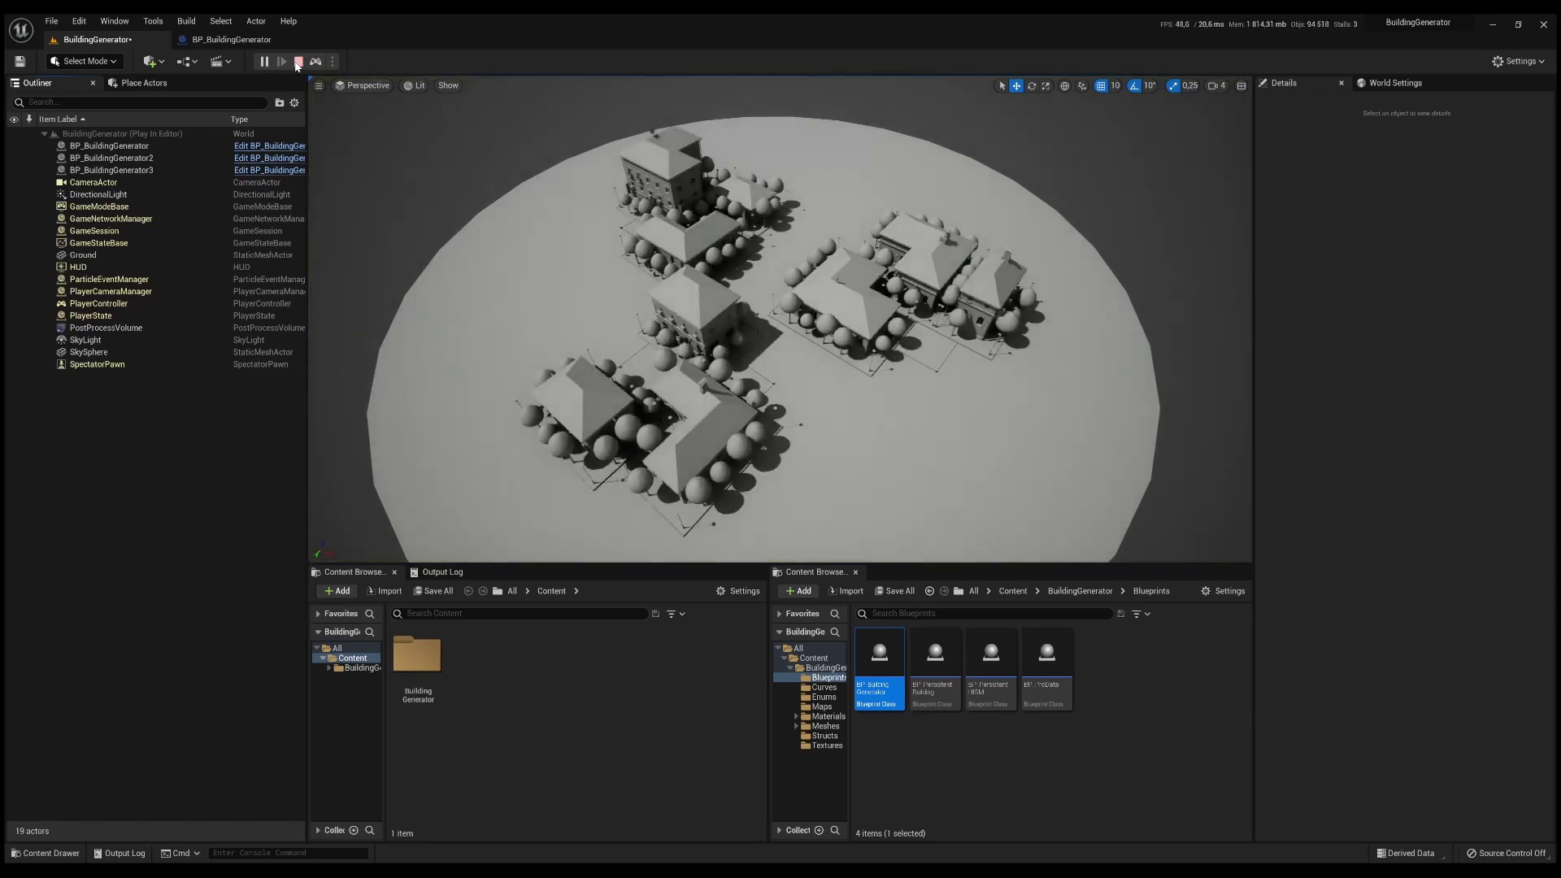
{"action": "left_click", "coordinate": [299, 62]}
- Select all three BP_BuildingGenerator actors together for editing their shared settings
{"action": "left_click", "coordinate": [110, 145]}
{"action": "left_click", "coordinate": [112, 170], "text": "shift"}
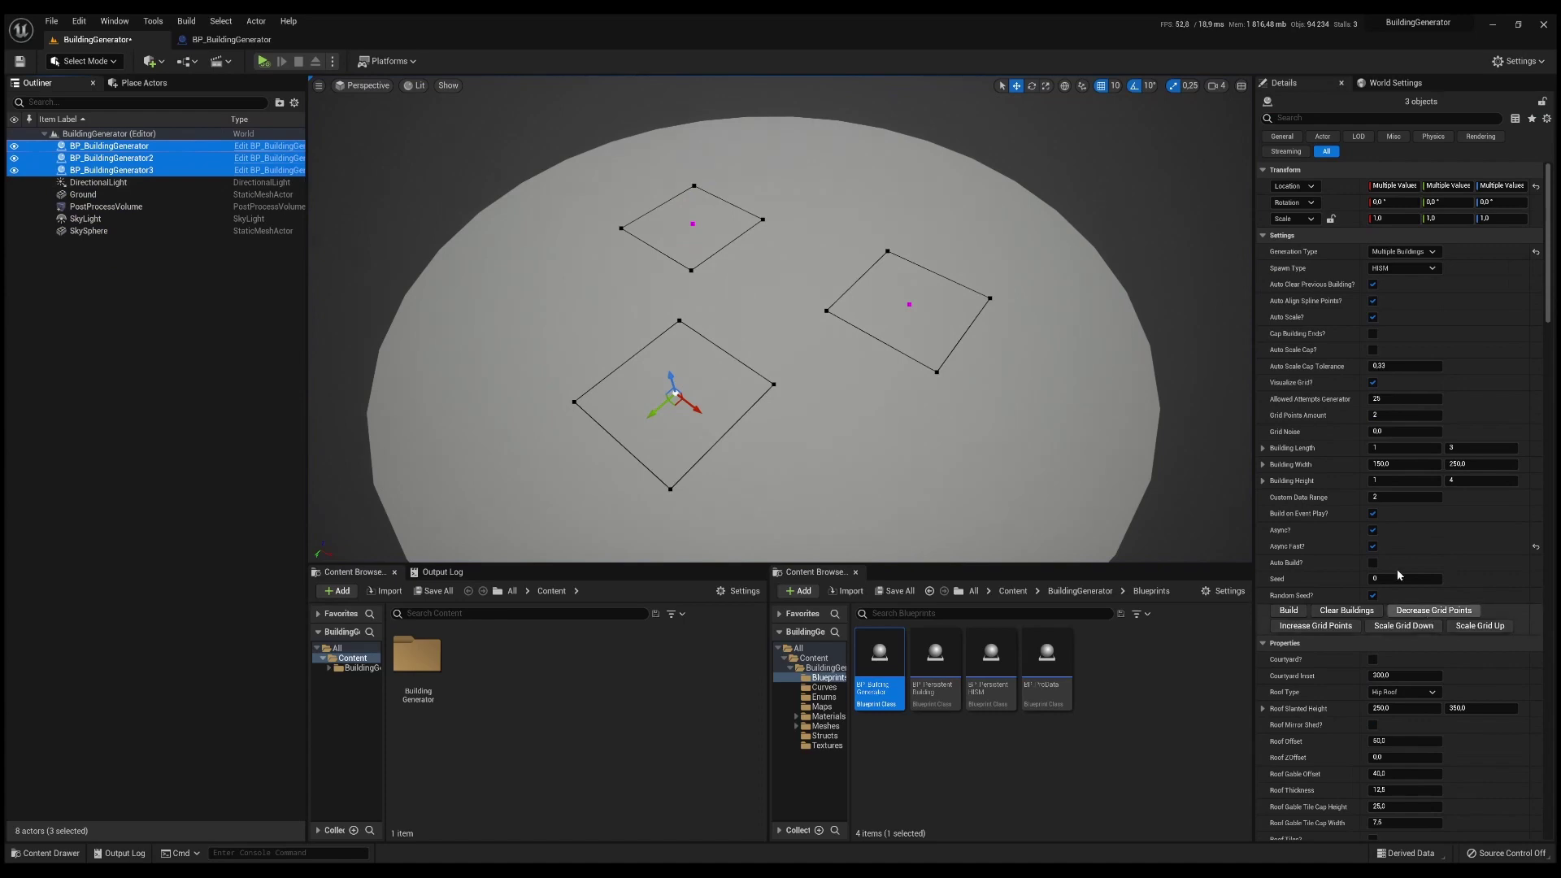